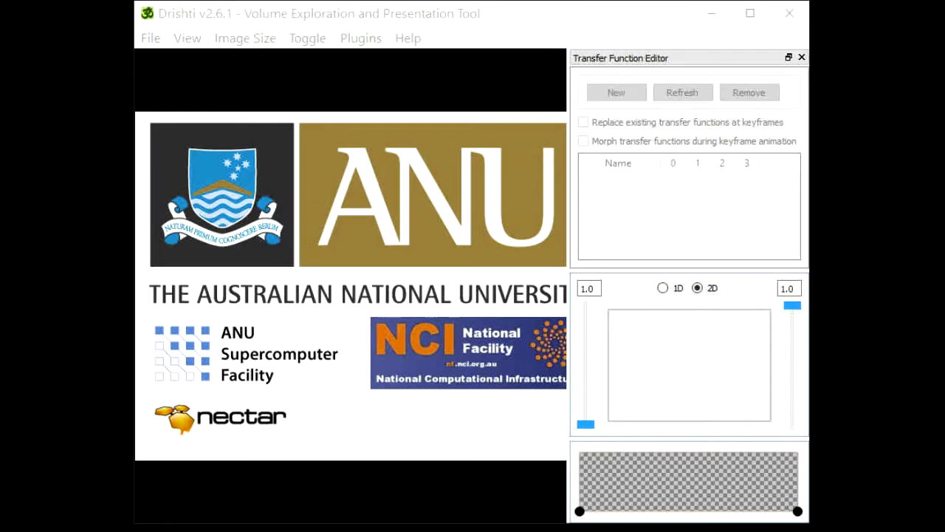
Step: Load two volumes together, with greyscale.pvl.nc as Volume 1 and binary.pvl.nc as Volume 2
left_click(152, 41)
left_click(151, 40)
mouse_move(210, 62)
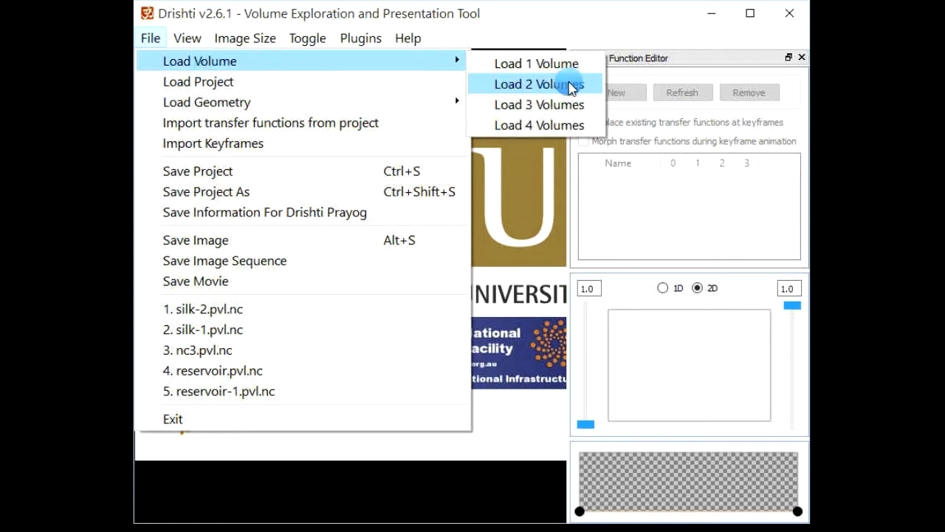
left_click(539, 84)
left_click(336, 240)
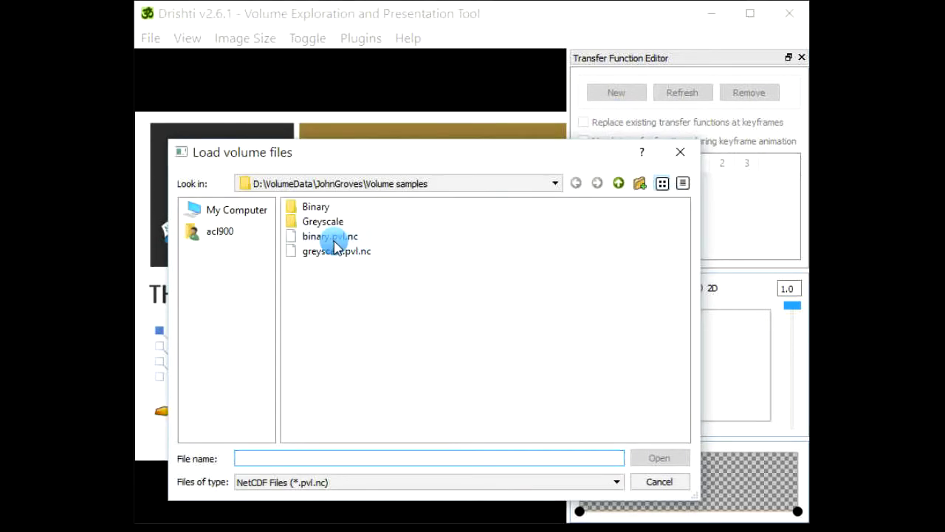
double_click(336, 251)
left_click(475, 242)
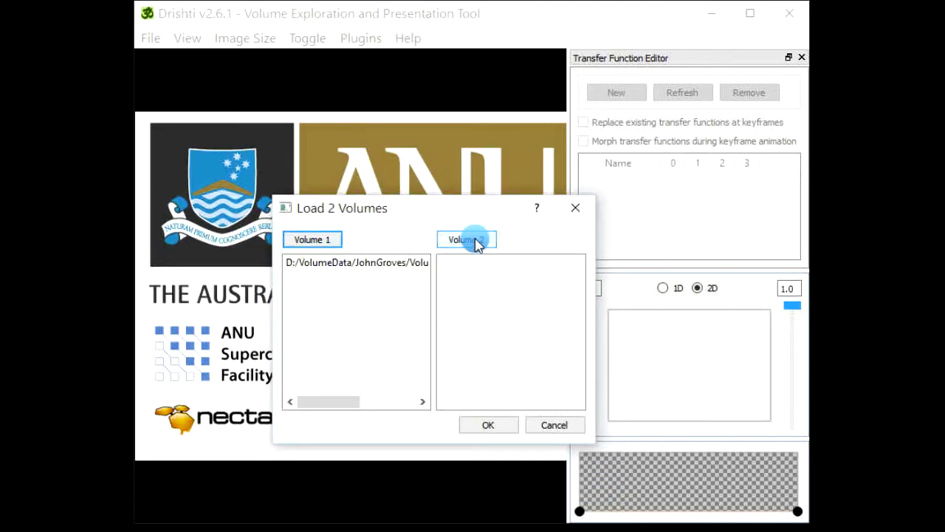
double_click(345, 240)
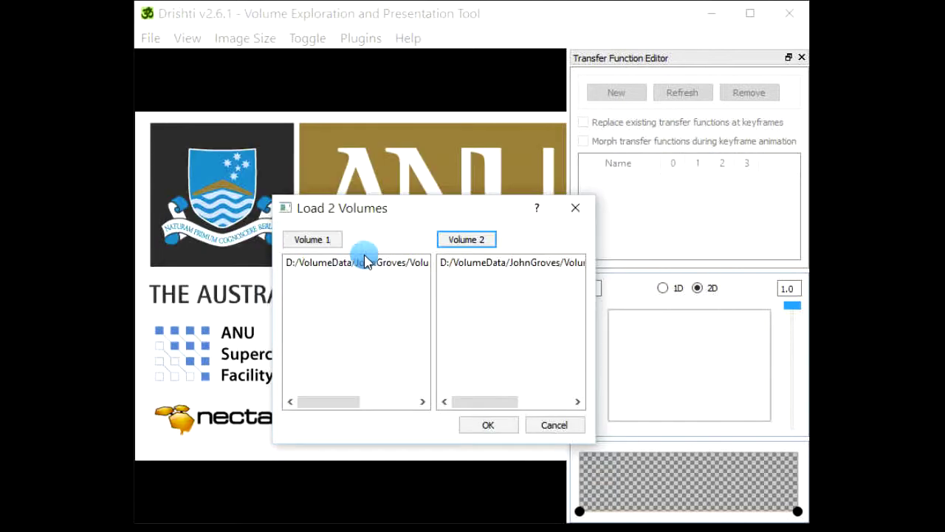
left_click(476, 424)
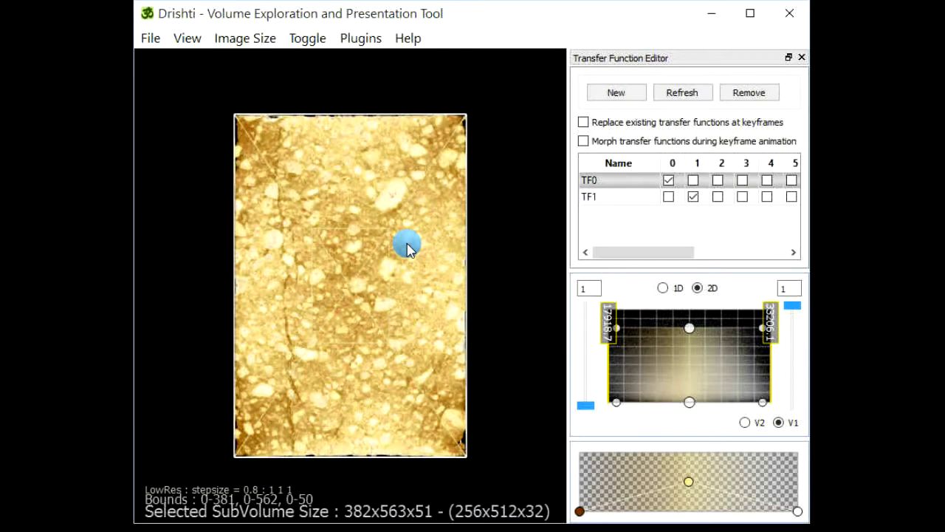
Step: Turn off transfer function TF0 in set 0 and rotate the volume to inspect what TF1 renders
left_click_drag(472, 285, 520, 226)
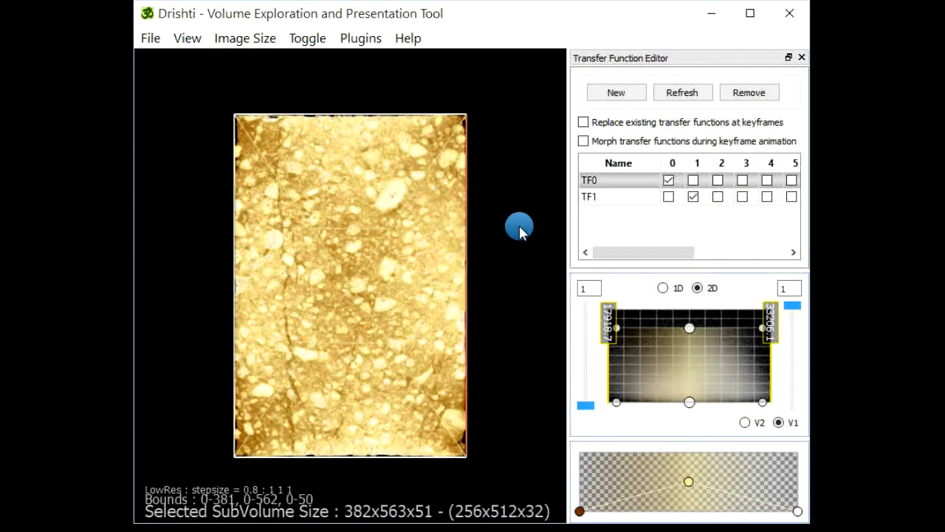
left_click(657, 182)
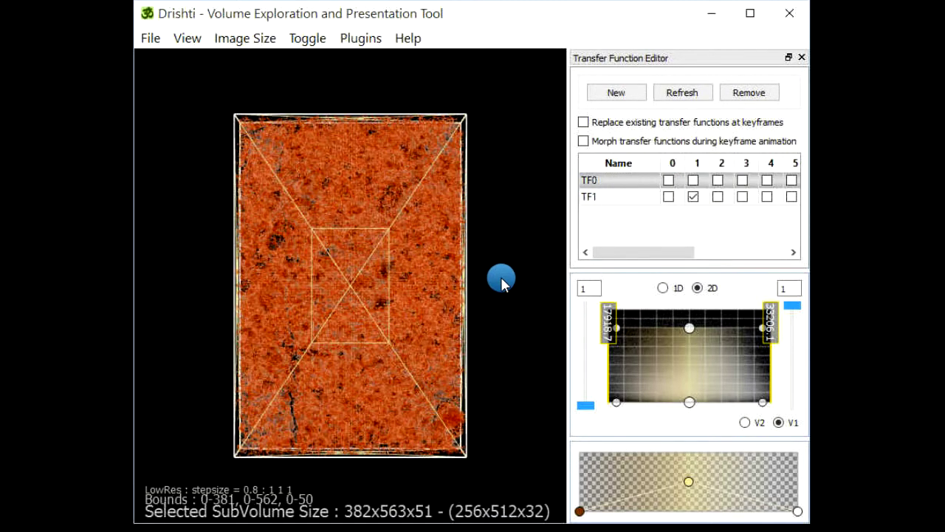
left_click_drag(499, 278, 483, 232)
Step: Select TF1 and raise the opacity of the dark red stop at the high end of its gradient
left_click(617, 188)
left_click(618, 196)
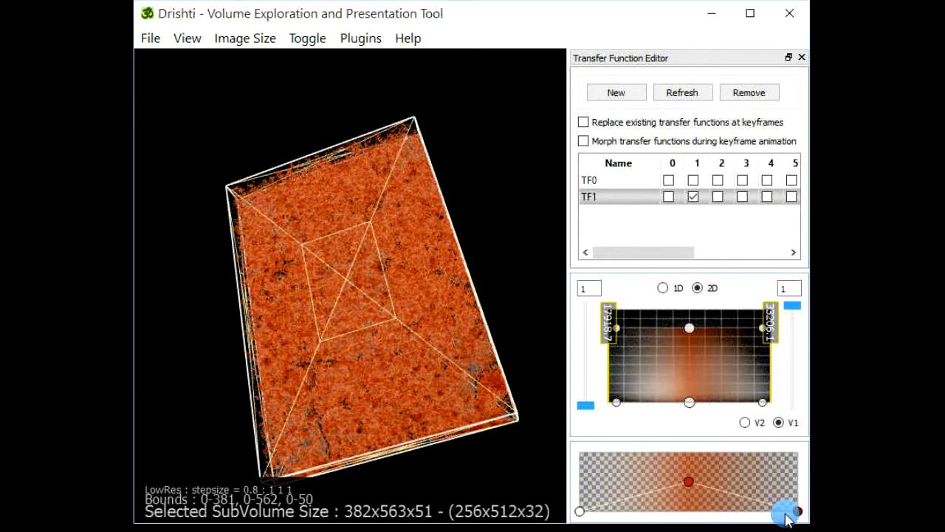
left_click_drag(796, 509, 797, 487)
Step: Narrow TF1's region and shift it to the high-value end of the V1 histogram, and extend its upper end to full height in V2
left_click_drag(762, 403, 717, 406)
left_click(763, 336)
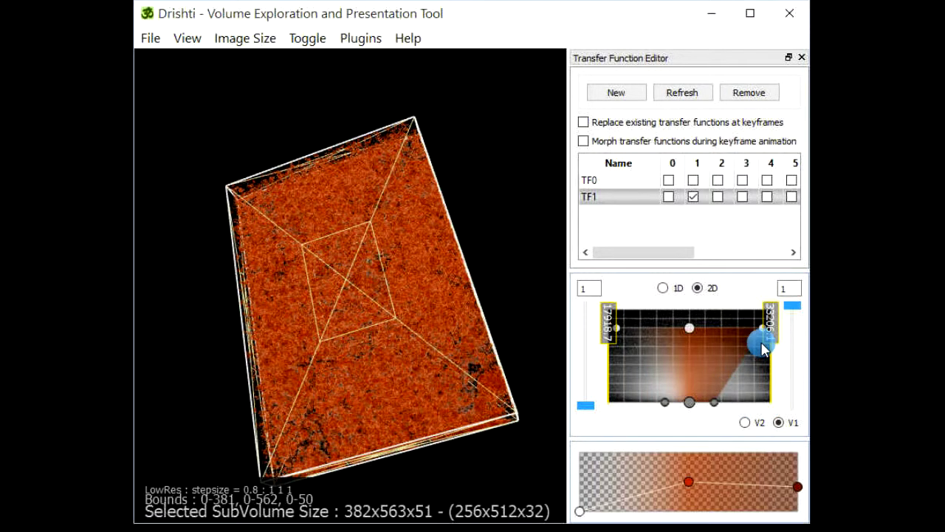
left_click_drag(763, 336, 717, 329)
left_click_drag(689, 403, 746, 409)
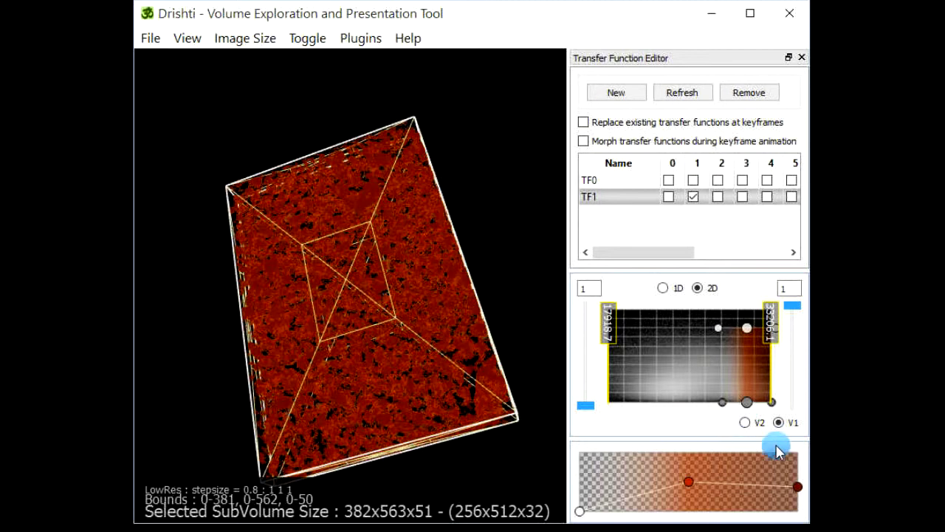
left_click(744, 422)
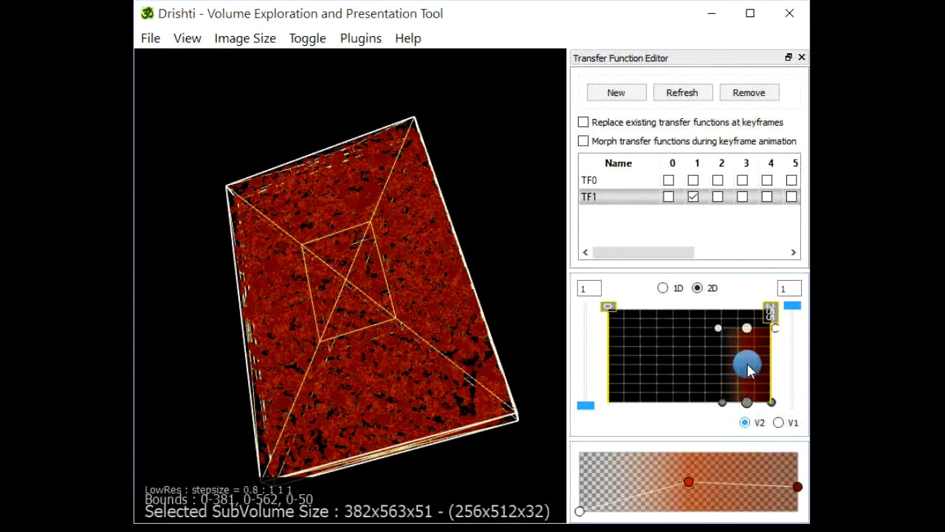
left_click_drag(745, 334, 746, 276)
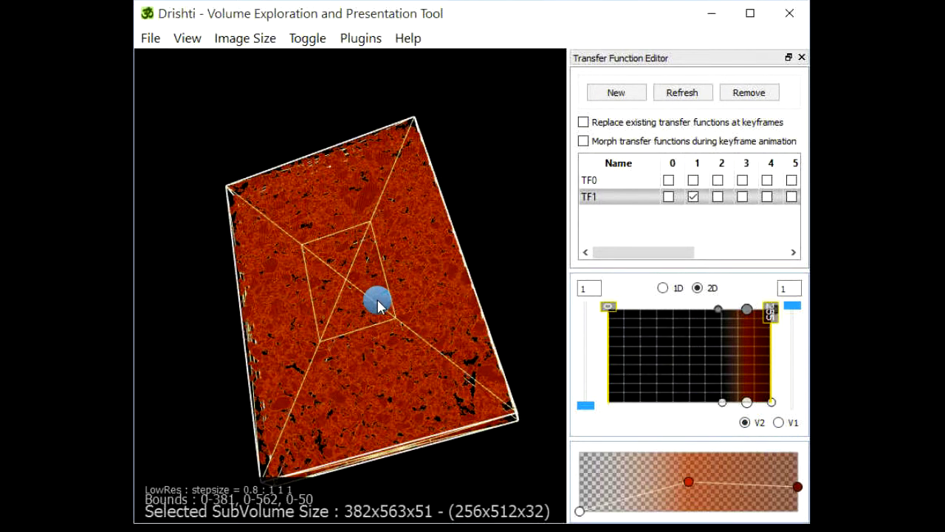
Step: Turn off TF1 in set 1 and turn TF0 back on in set 0
left_click_drag(477, 221, 496, 259)
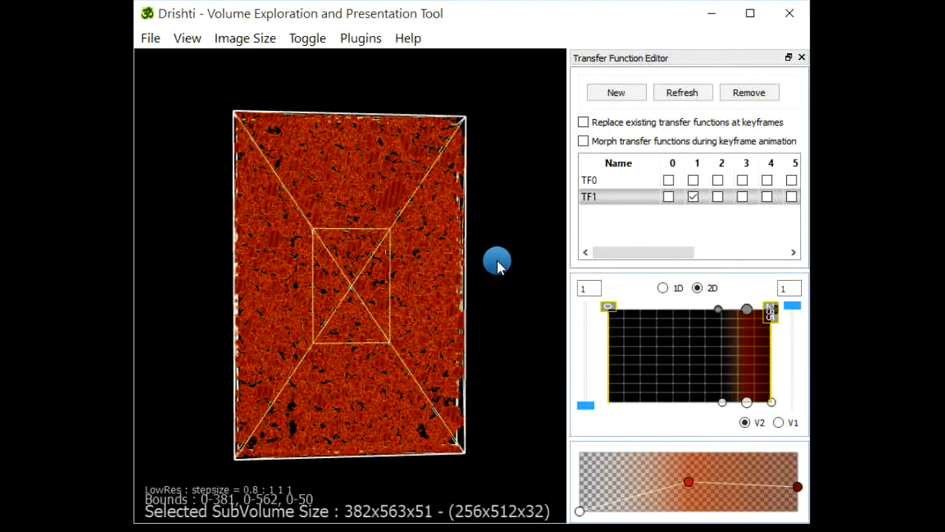
left_click(692, 196)
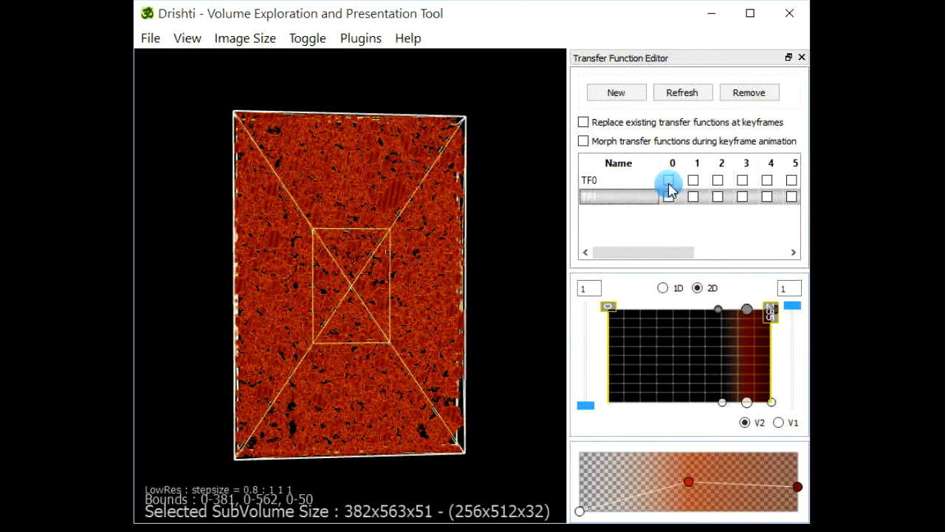
left_click(668, 181)
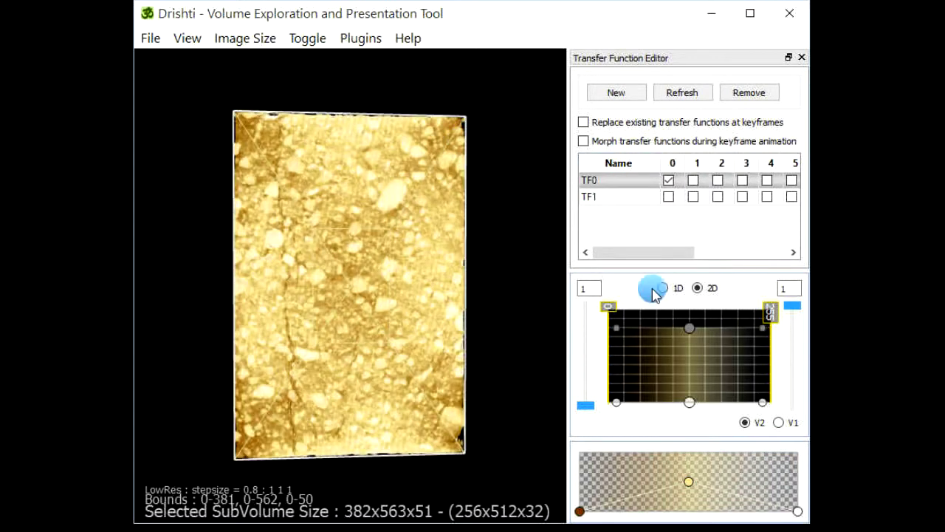
Step: Extend TF0's region to full height, narrow it to a vertical band and move it to the low-value end of the V1 histogram
left_click_drag(688, 327, 683, 297)
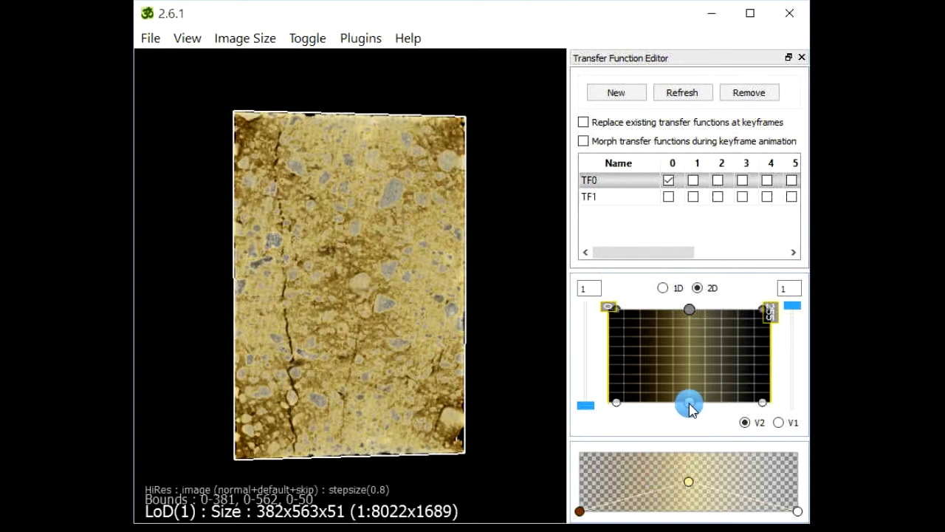
left_click(780, 425)
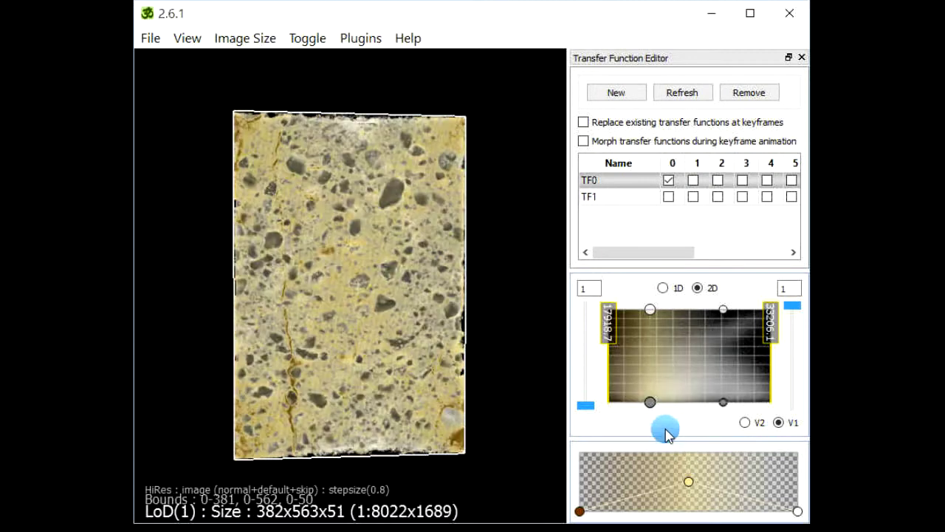
left_click(716, 401)
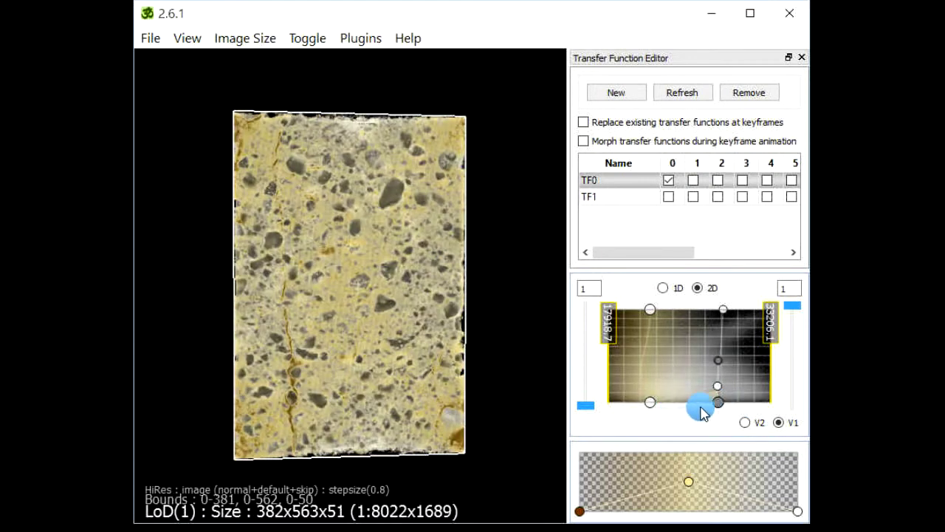
left_click_drag(714, 404, 675, 406)
left_click_drag(724, 310, 671, 316)
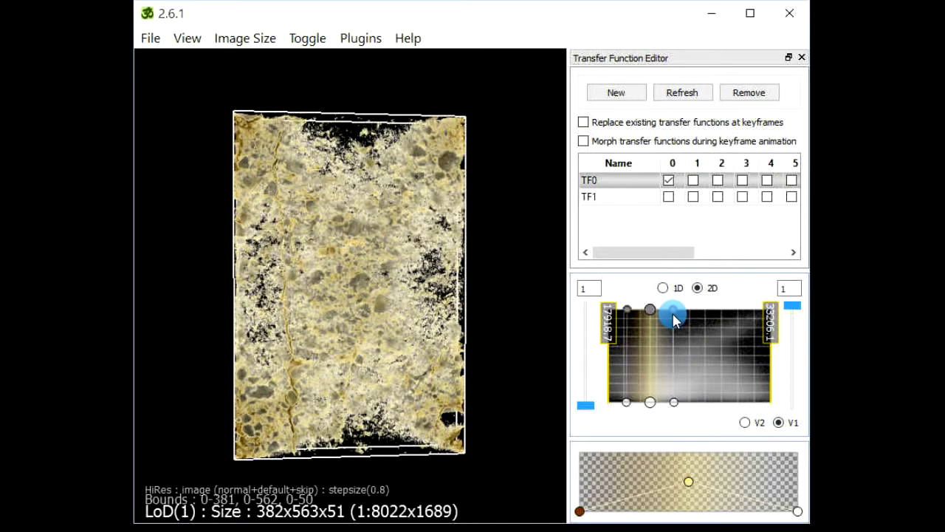
left_click(650, 403)
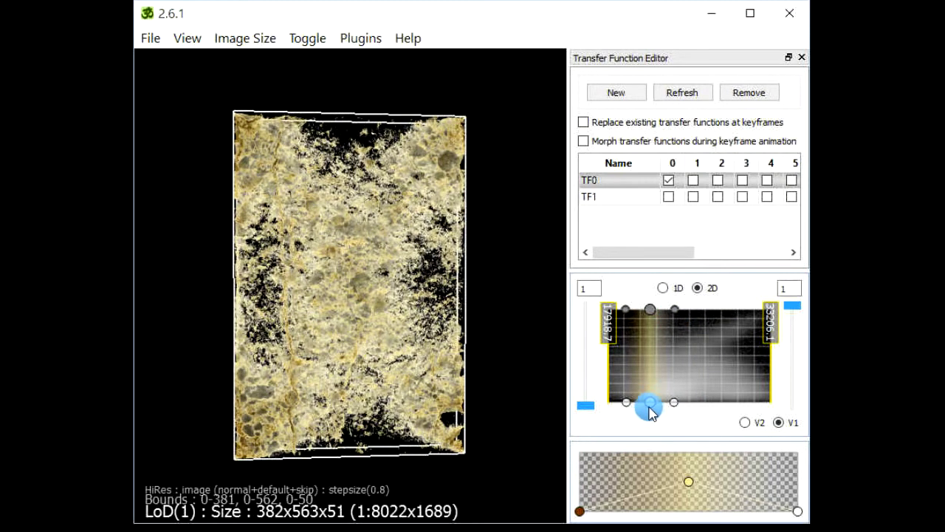
left_click_drag(650, 406, 630, 406)
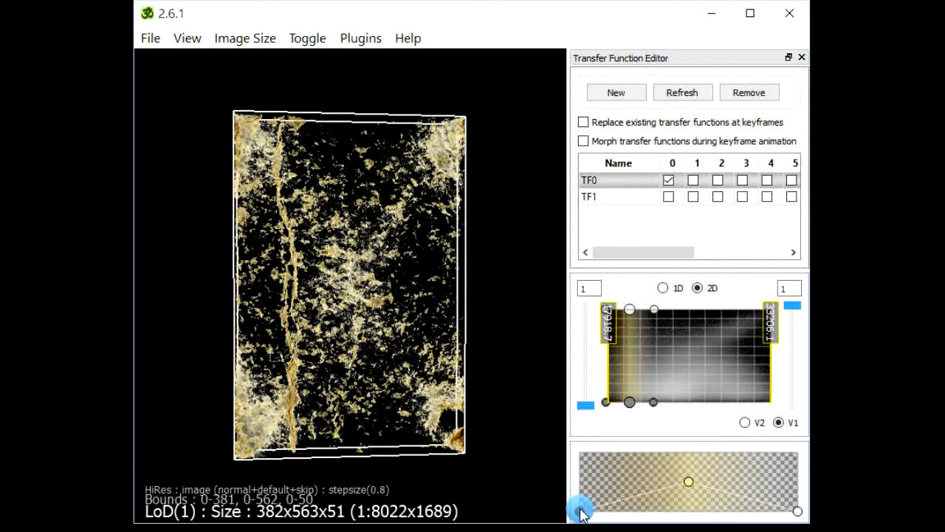
Step: Raise the opacity of TF0's low-end gradient stop and change its colour from brown to a pale peach
left_click_drag(581, 511, 578, 488)
double_click(579, 486)
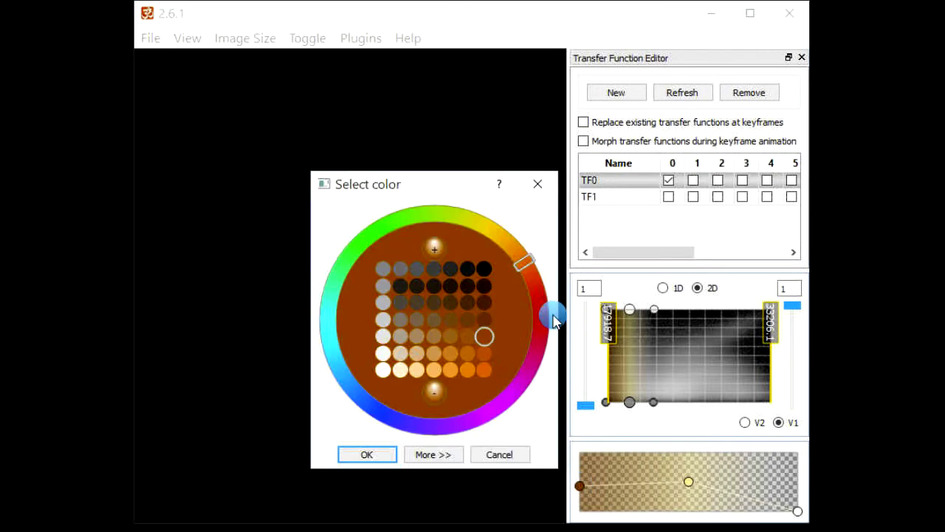
left_click(412, 371)
left_click(369, 452)
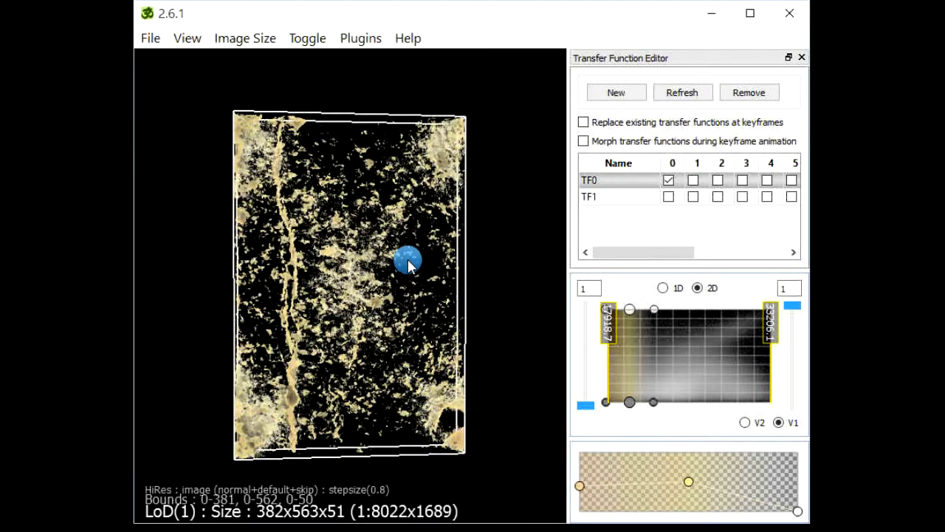
Step: Rotate the volume, turn TF1 on in set 1, and turn TF0 off in set 0
left_click_drag(408, 266, 462, 387)
left_click(692, 197)
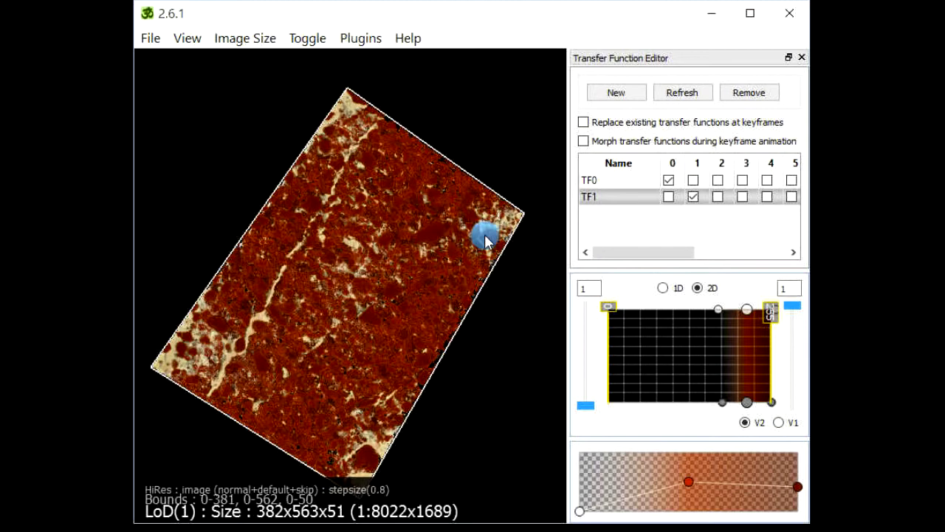
left_click(668, 181)
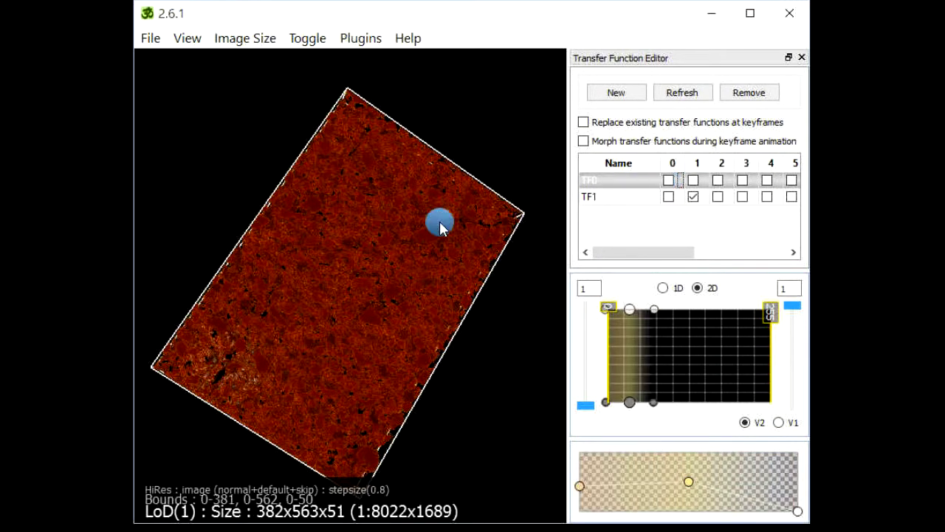
Step: Shift TF1's red gradient stop toward the high-value end with slightly lower opacity, and rotate the volume to inspect it
left_click_drag(397, 166, 403, 160)
left_click(620, 195)
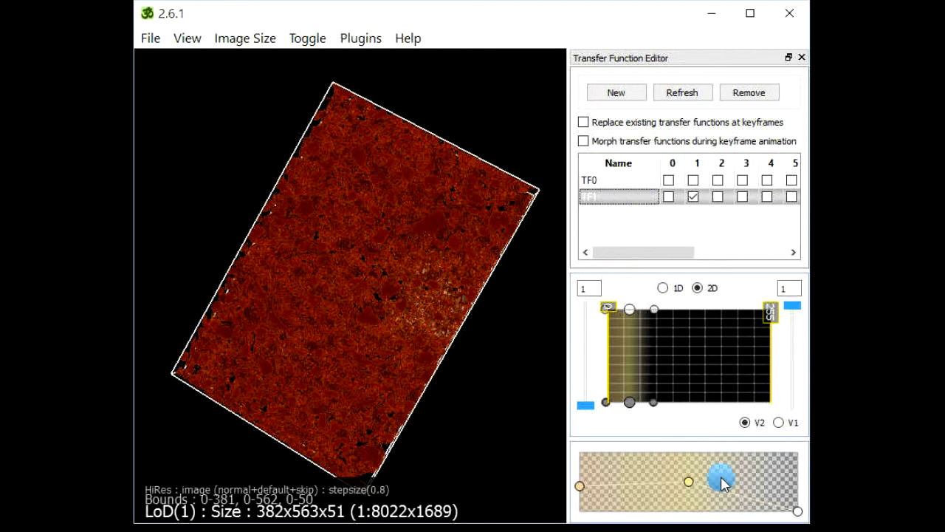
left_click_drag(695, 487, 729, 490)
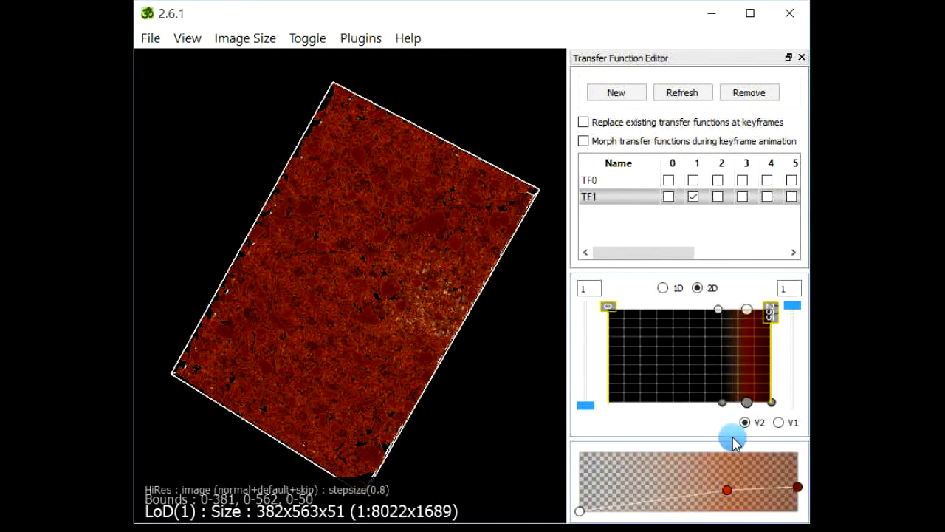
left_click_drag(481, 376, 483, 374)
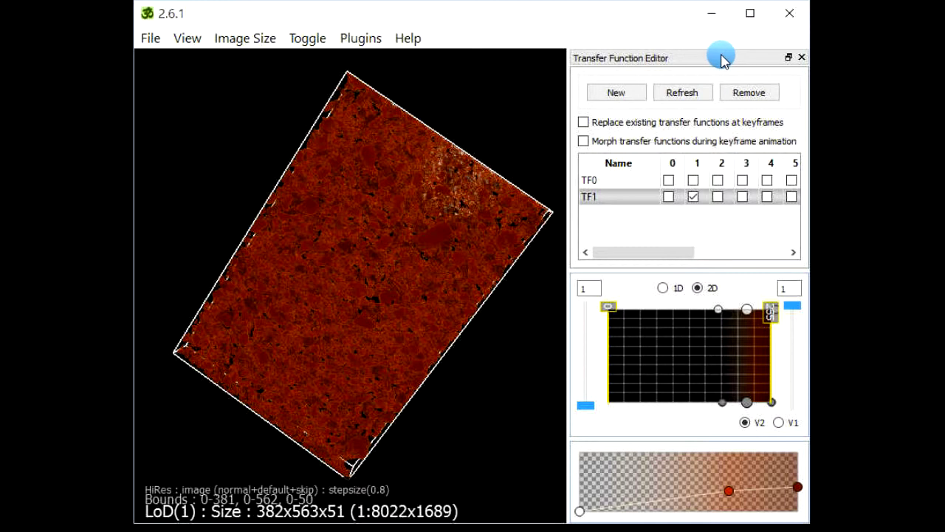
Step: Move the Transfer Function Editor out of the main window and show the Shader Widget
left_click_drag(722, 59, 944, 71)
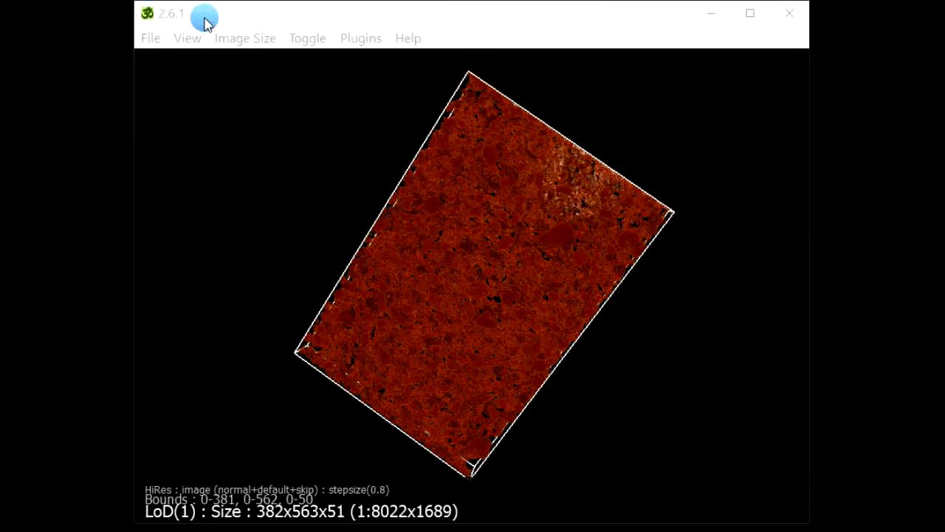
left_click(185, 40)
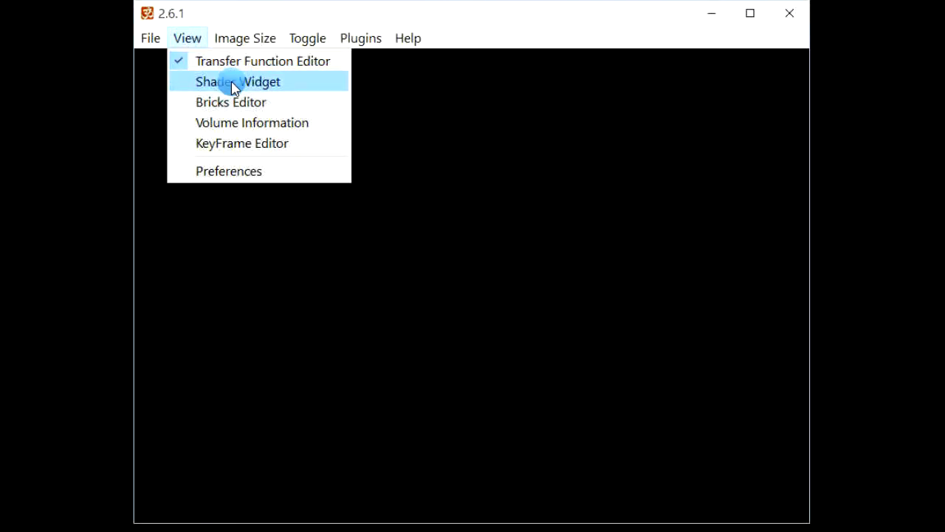
left_click(232, 82)
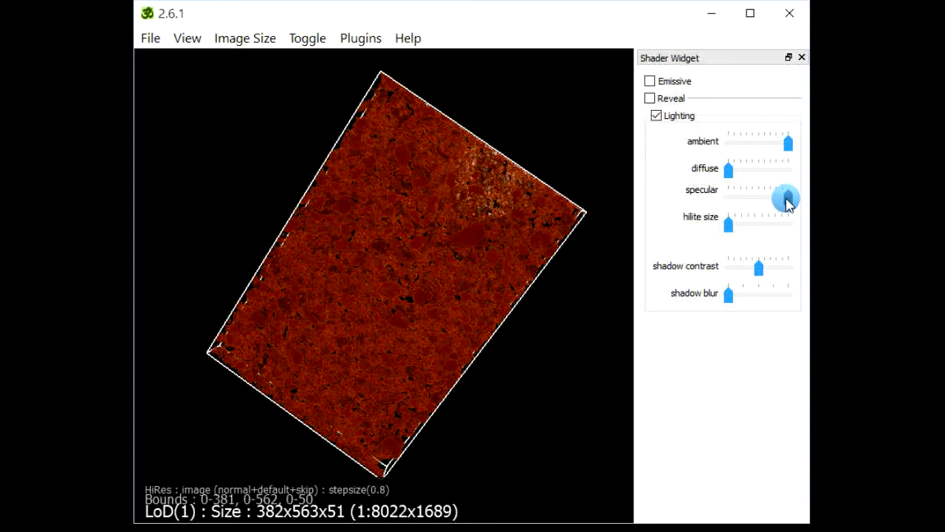
Step: Compare minimum and maximum specular lighting while rotating the volume, and leave specular at minimum
left_click_drag(788, 198, 605, 200)
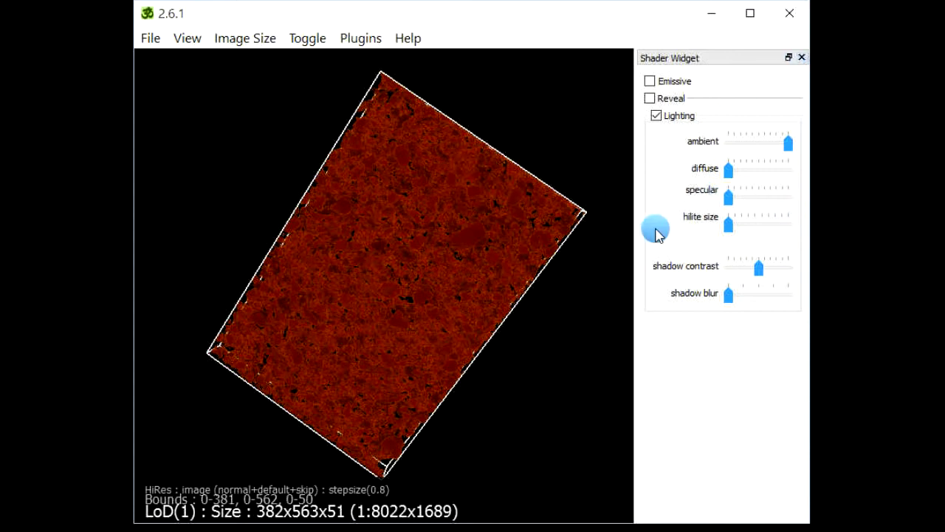
left_click_drag(727, 196, 803, 196)
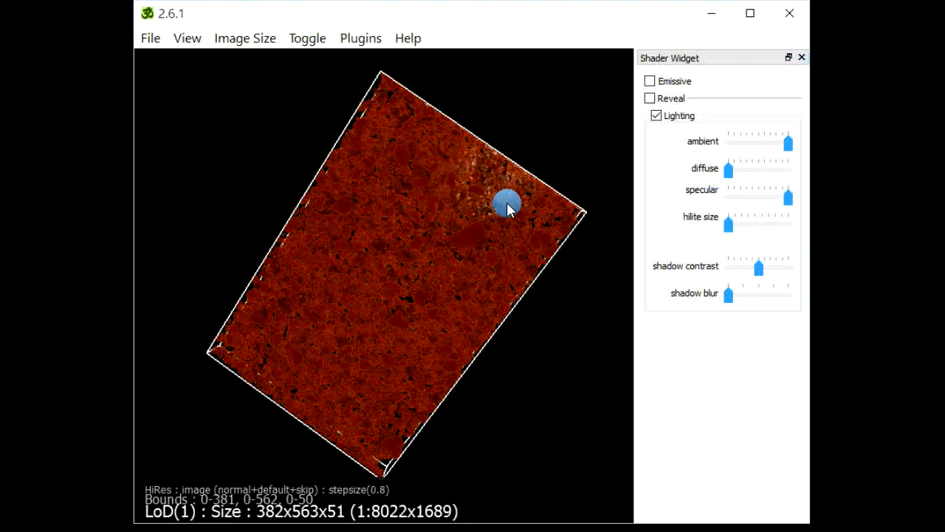
left_click_drag(507, 209, 331, 305)
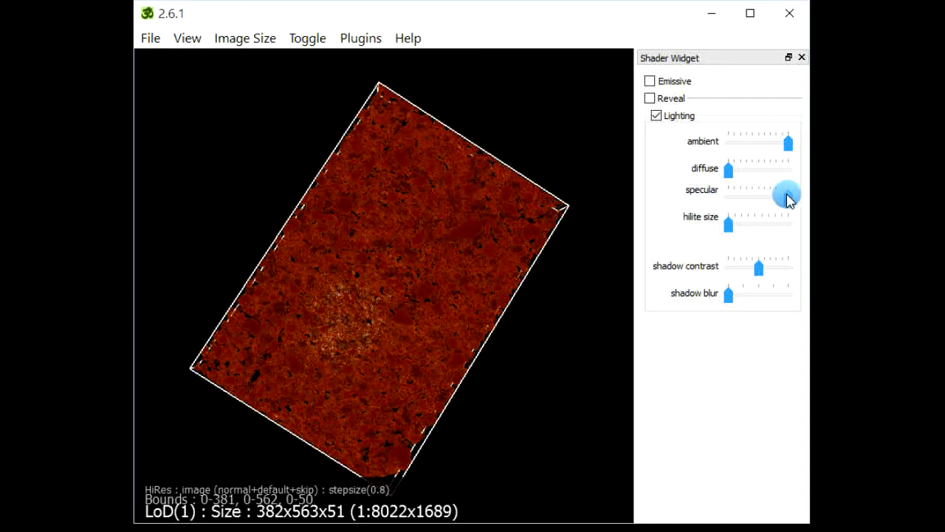
left_click_drag(788, 197, 648, 165)
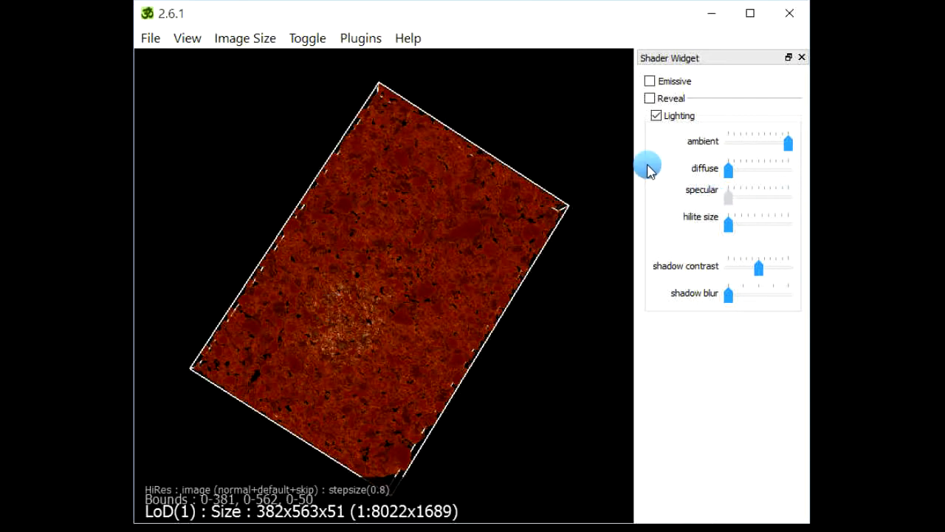
Step: Close the Shader Widget and show the Bricks Editor
left_click(802, 58)
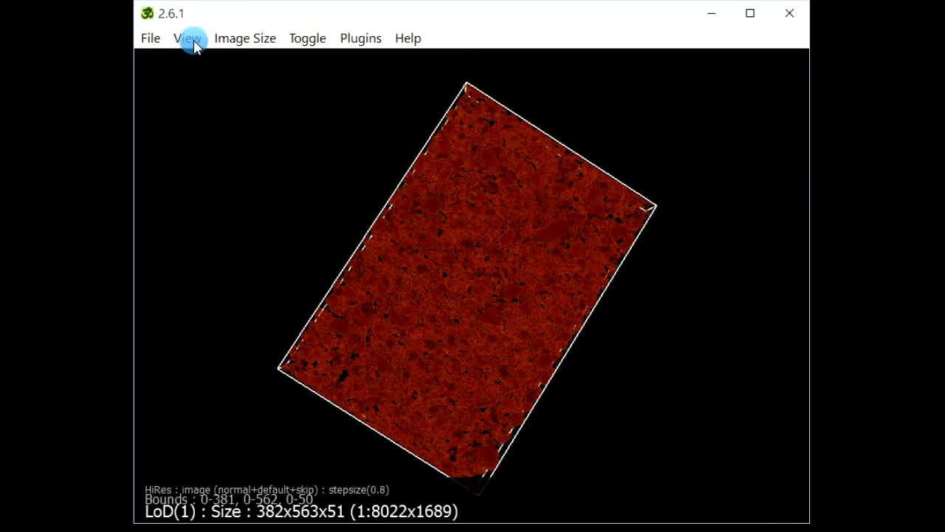
left_click(192, 41)
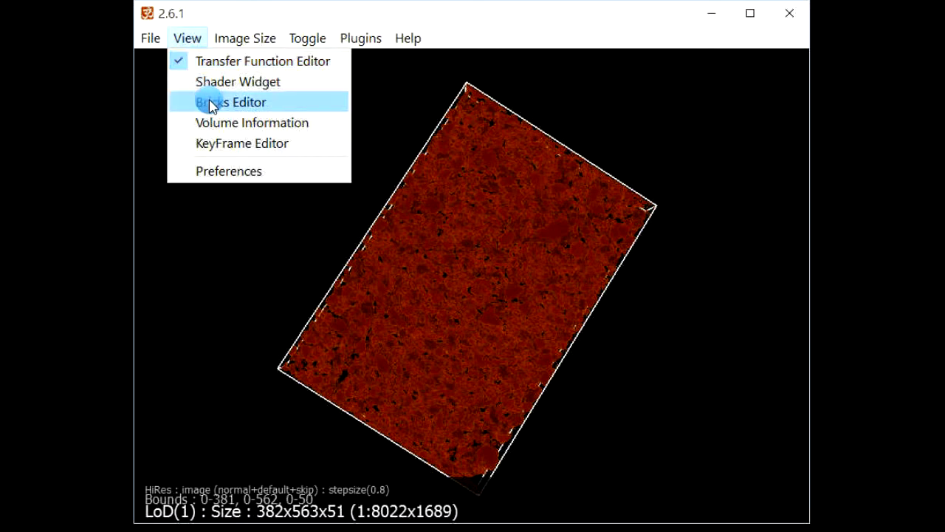
left_click(216, 103)
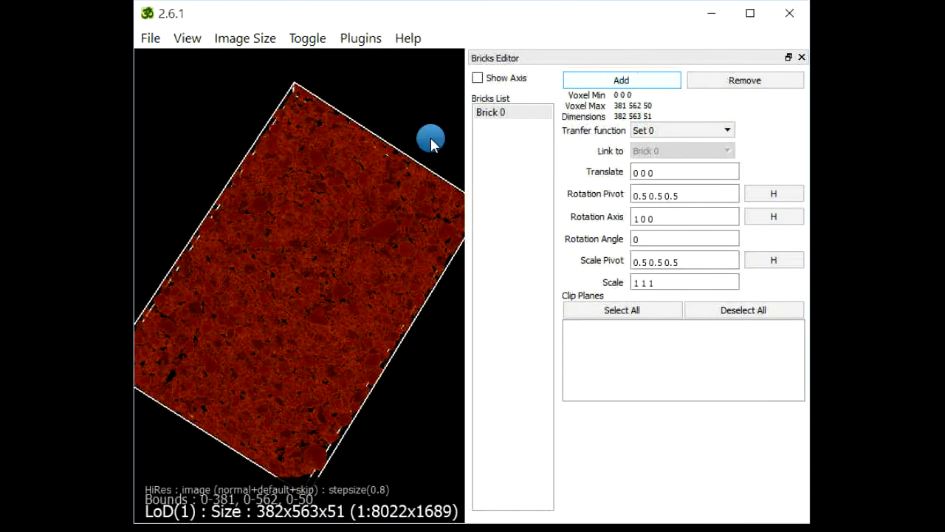
Step: Add two bricks to the bricks list alongside Brick 0
left_click(593, 80)
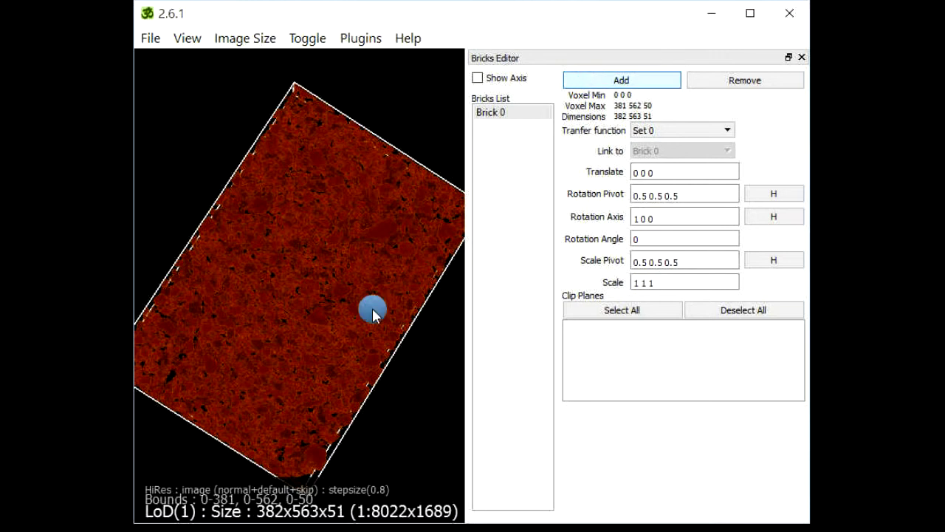
left_click_drag(342, 296, 381, 157)
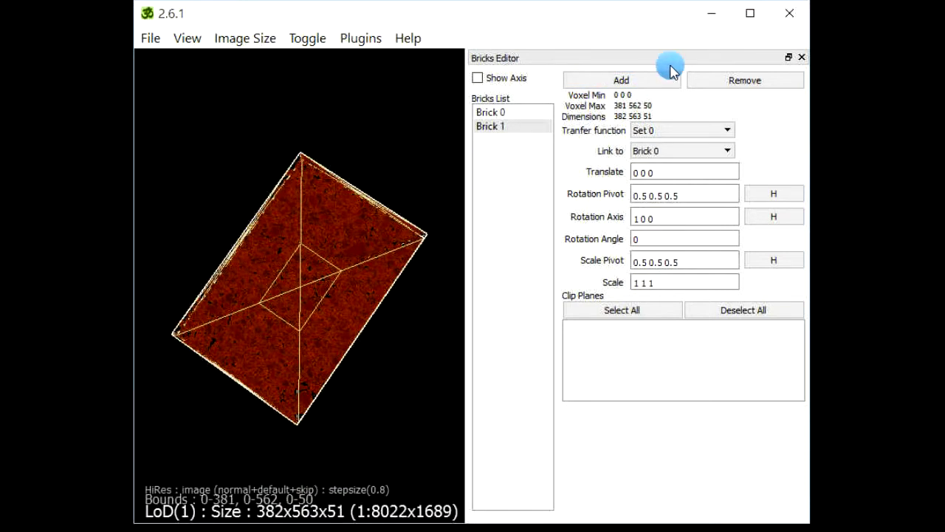
left_click(643, 79)
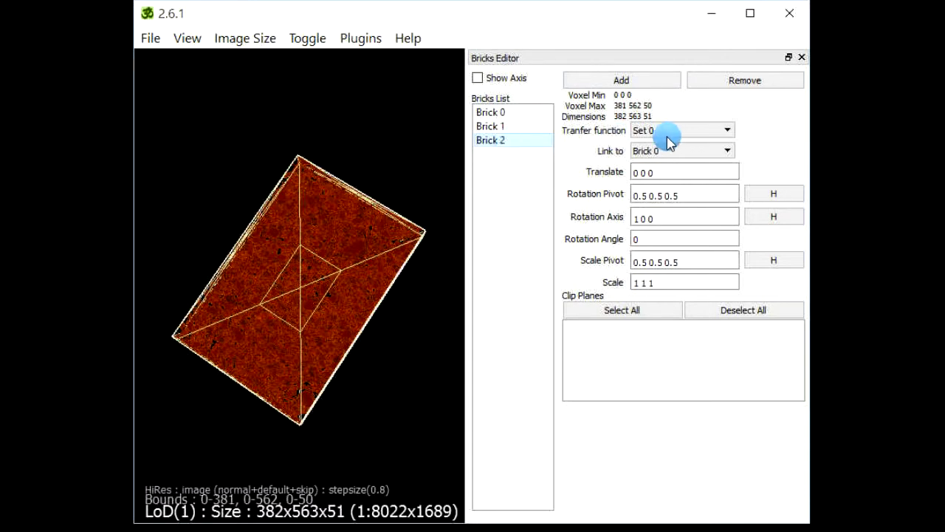
Step: Assign transfer function Set 2 to Brick 2
left_click_drag(403, 394, 399, 388)
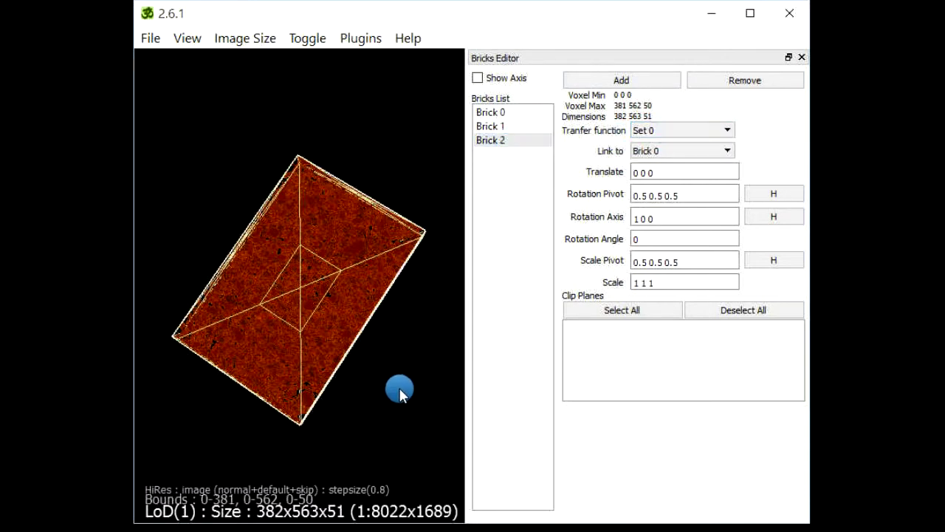
left_click(659, 136)
left_click(651, 164)
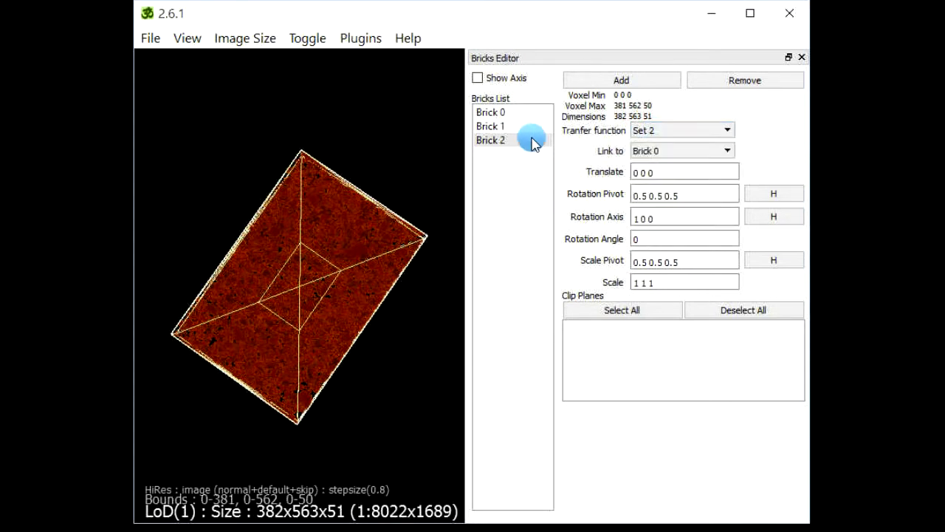
Step: Shrink Brick 1 to start at about voxel 314 in Y and Brick 2 to end at about voxel 197
left_click(493, 126)
left_click(493, 127)
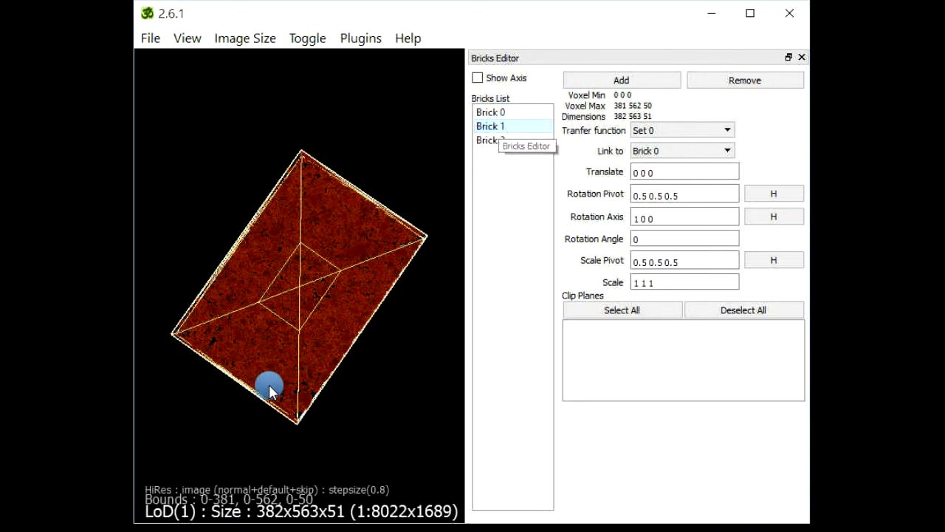
left_click_drag(268, 388, 296, 281)
left_click(494, 145)
left_click_drag(357, 214, 397, 209)
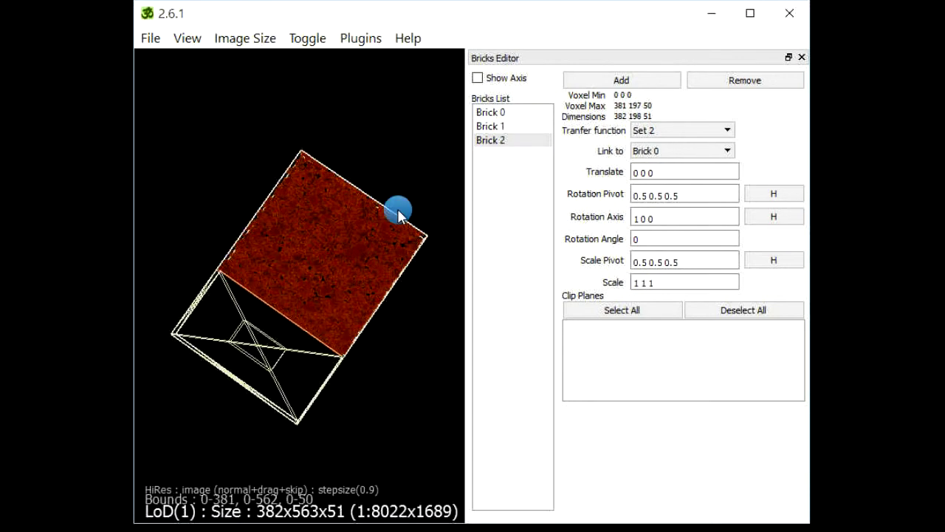
Step: Set Brick 0's transfer function to None
left_click(491, 111)
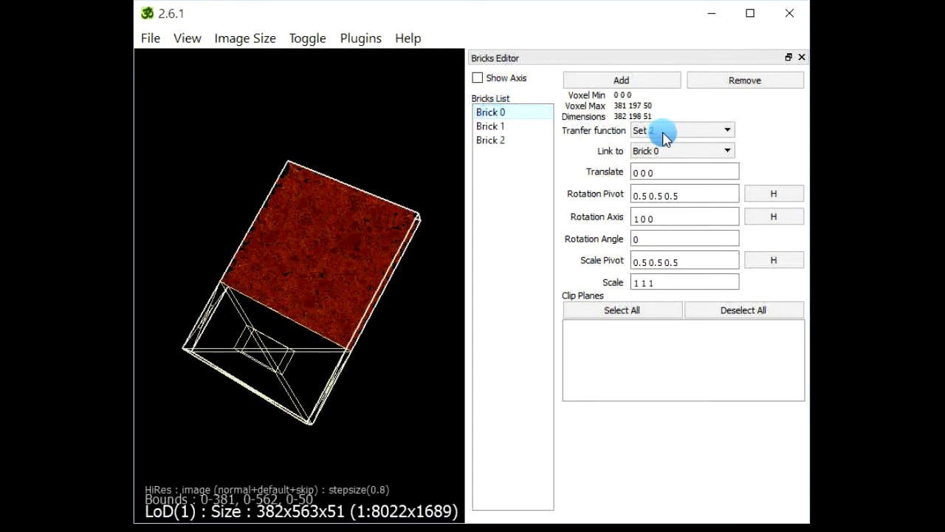
left_click(665, 131)
scroll(655, 244, "down", 3)
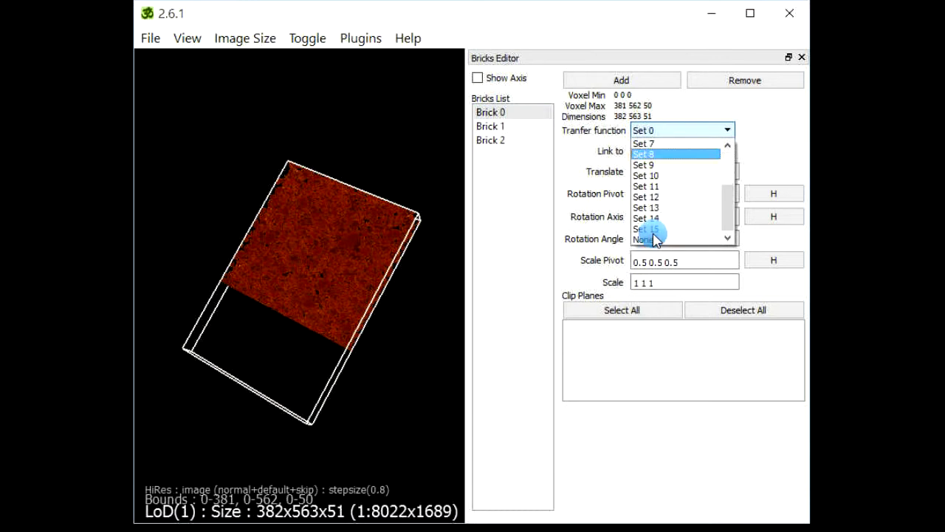
left_click(654, 239)
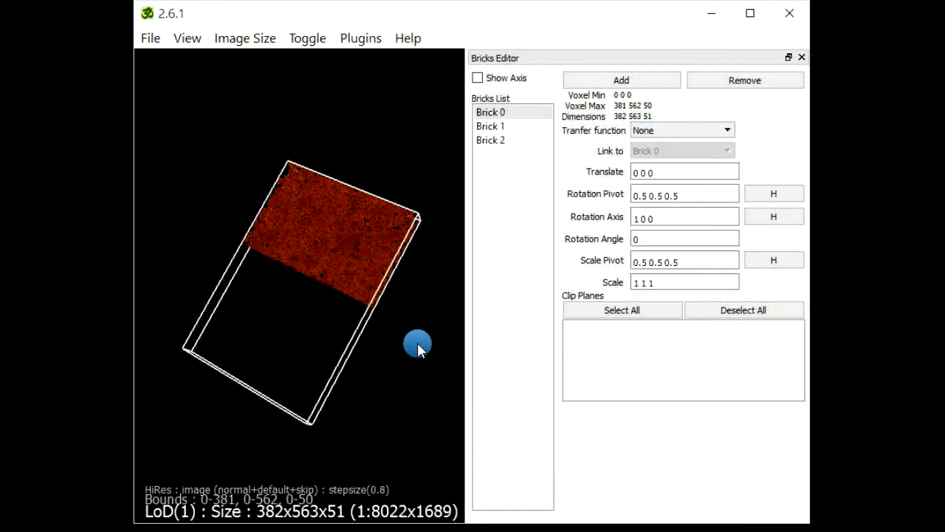
Step: Compare the extents and assigned transfer function sets of Brick 1 and Brick 2, ending on Brick 1
left_click(491, 127)
left_click(493, 141)
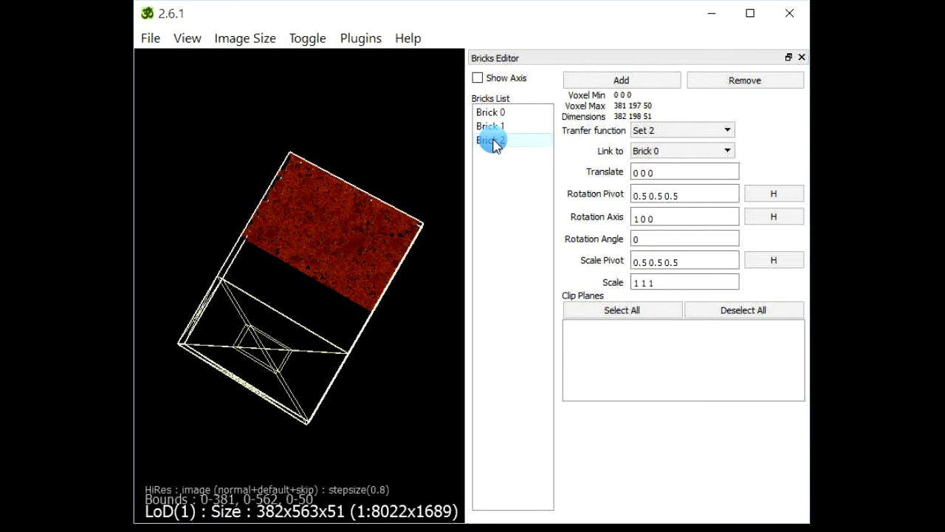
left_click(493, 127)
left_click(498, 139)
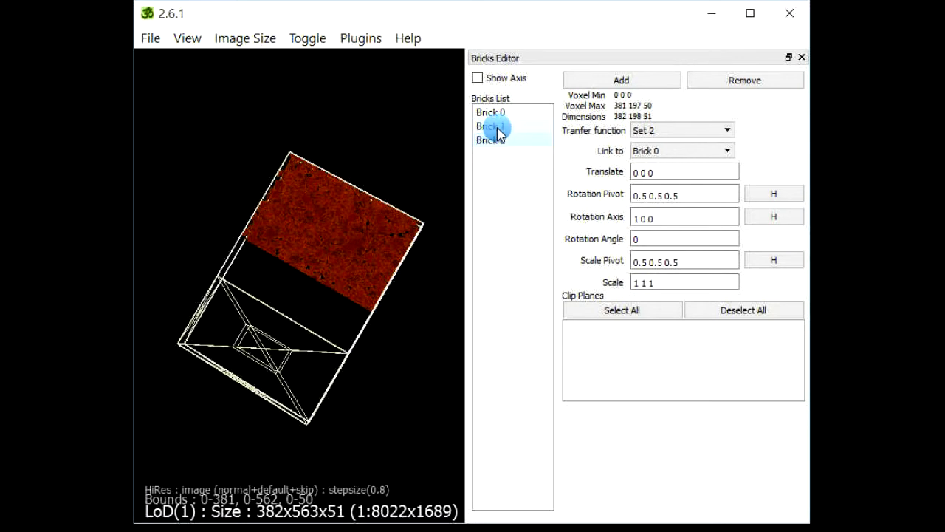
left_click(496, 127)
left_click(495, 140)
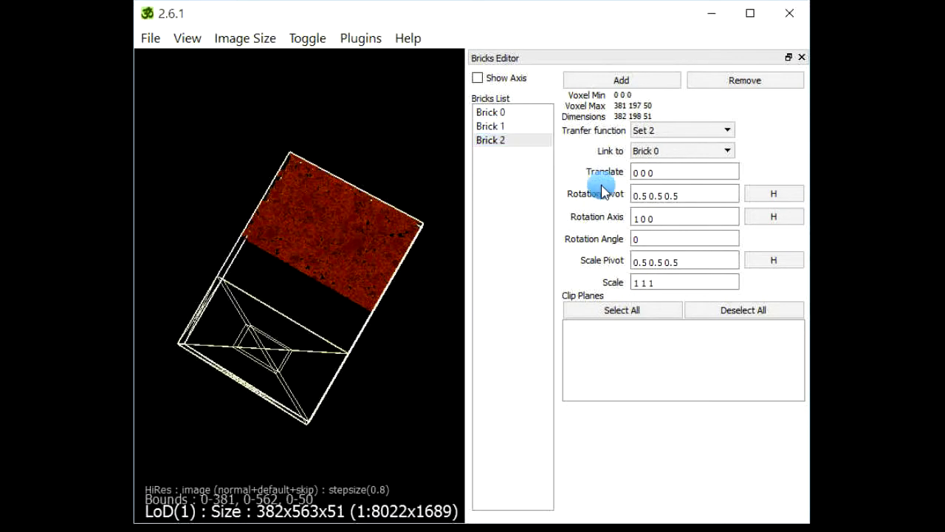
left_click(491, 127)
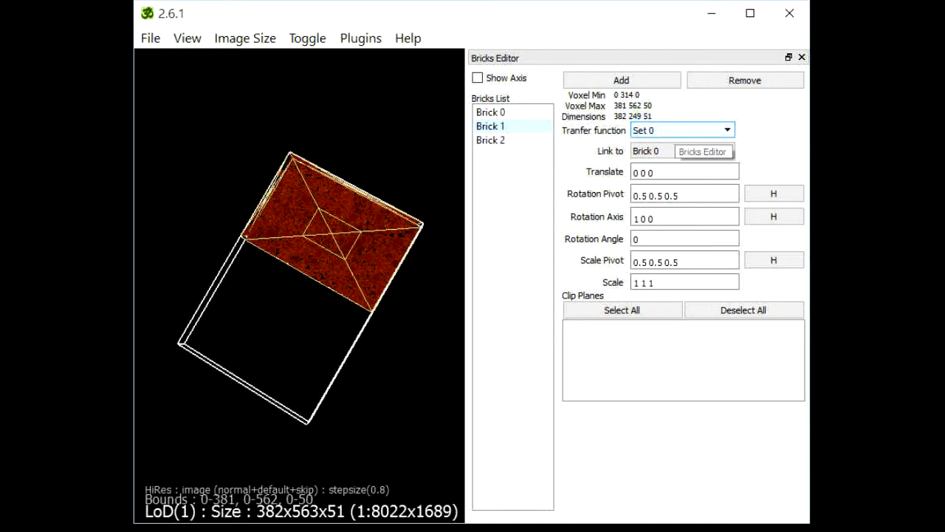
Step: Bring up the Transfer Function Editor, turn TF0 on in set 0, and put the editor out of view again
left_click_drag(807, 36, 630, 45)
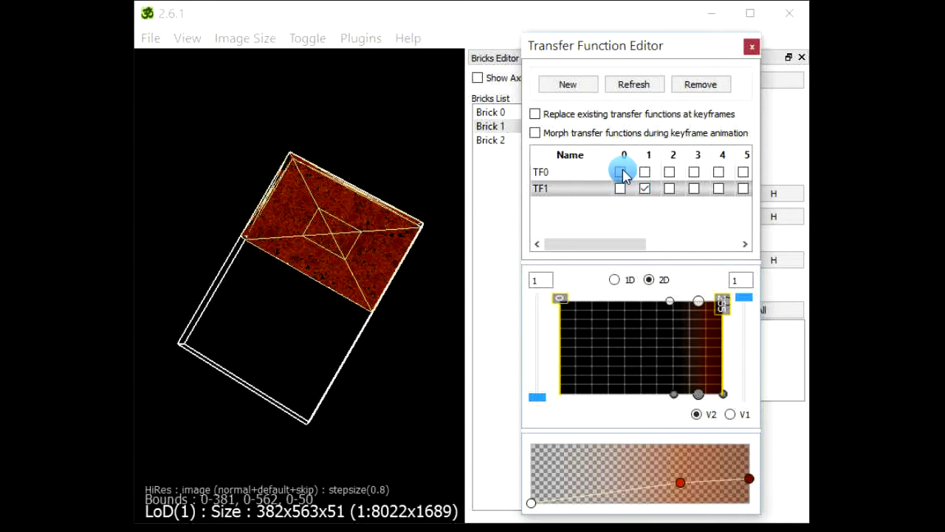
left_click(589, 189)
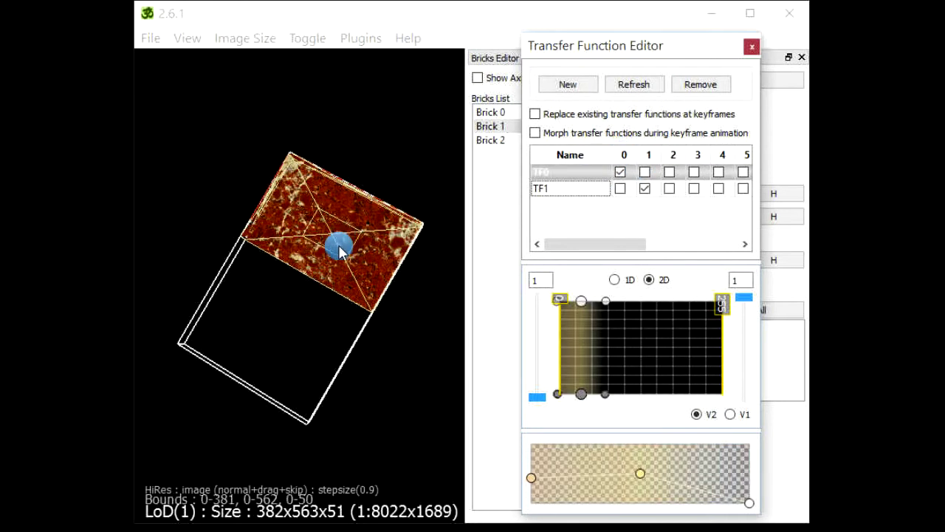
left_click(751, 46)
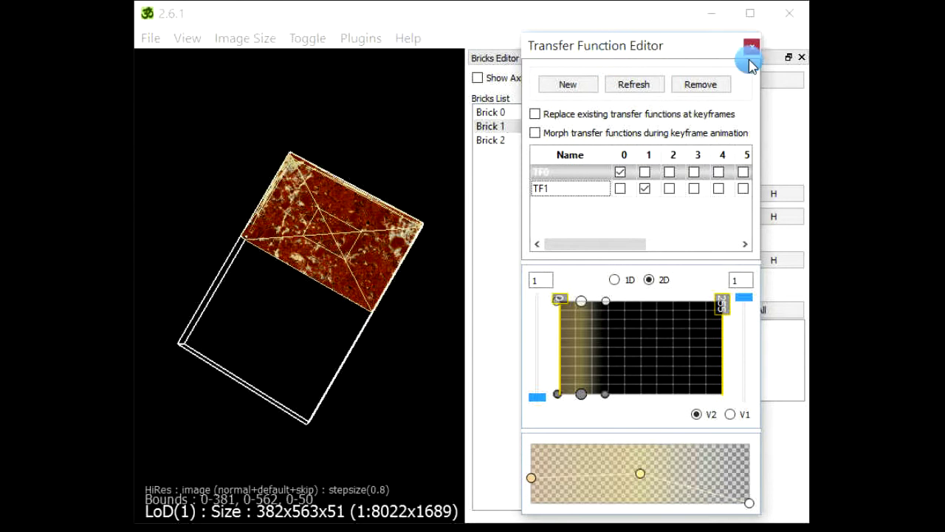
Step: Select Brick 2, bring the Transfer Function Editor over the main window, and widen it to show more set columns
left_click(489, 138)
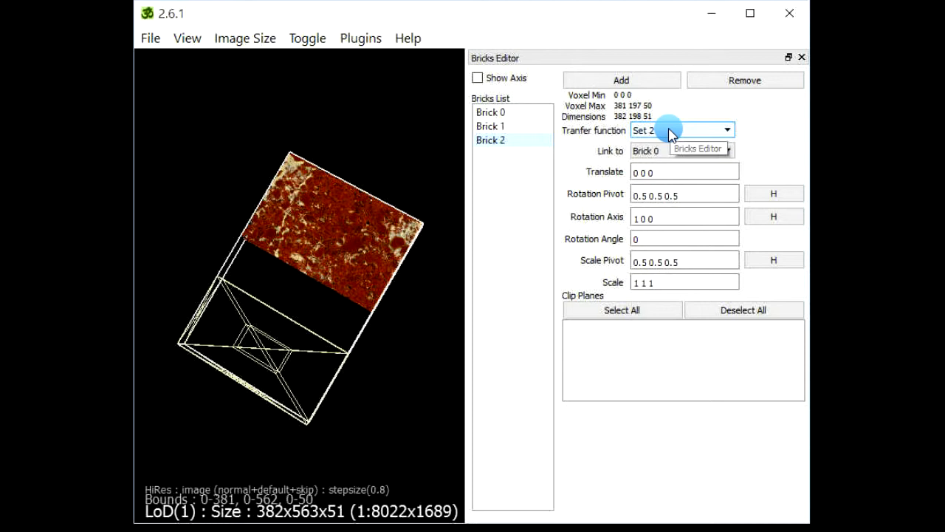
left_click(350, 419)
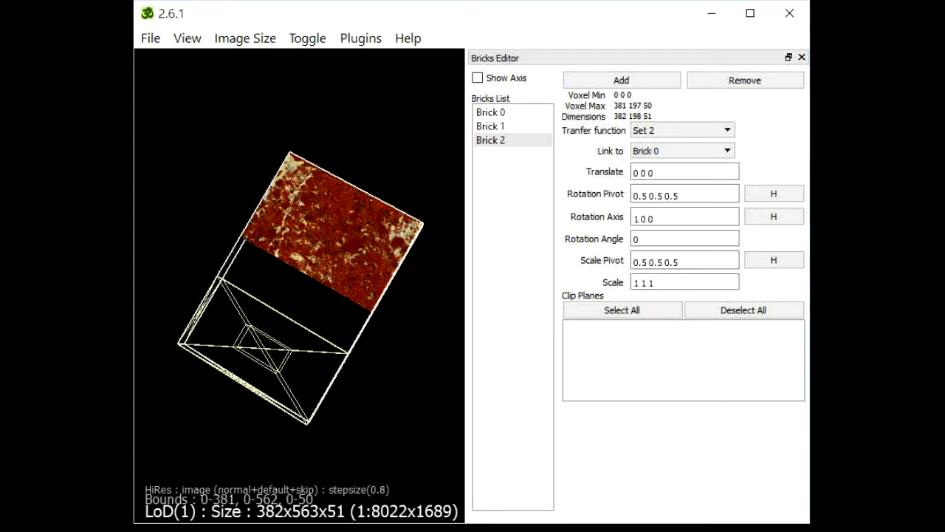
left_click_drag(931, 58, 585, 32)
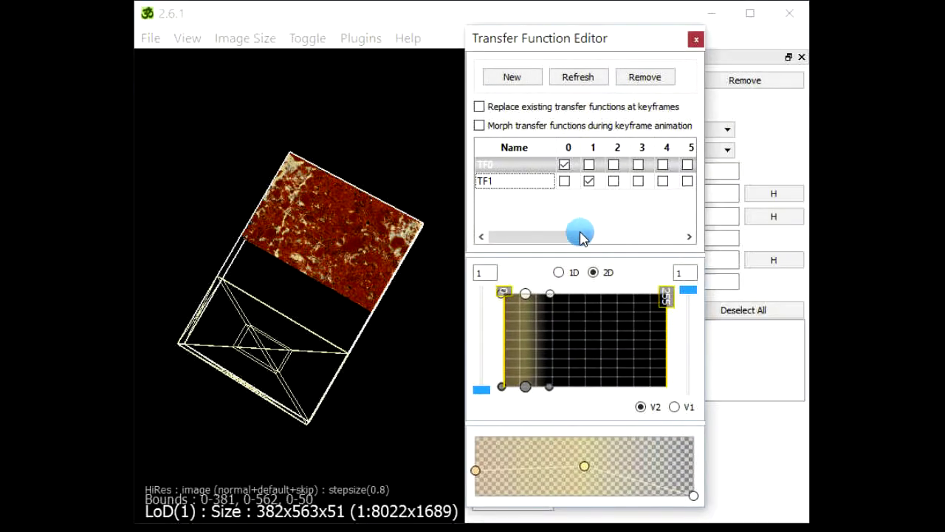
left_click(630, 238)
left_click(481, 236)
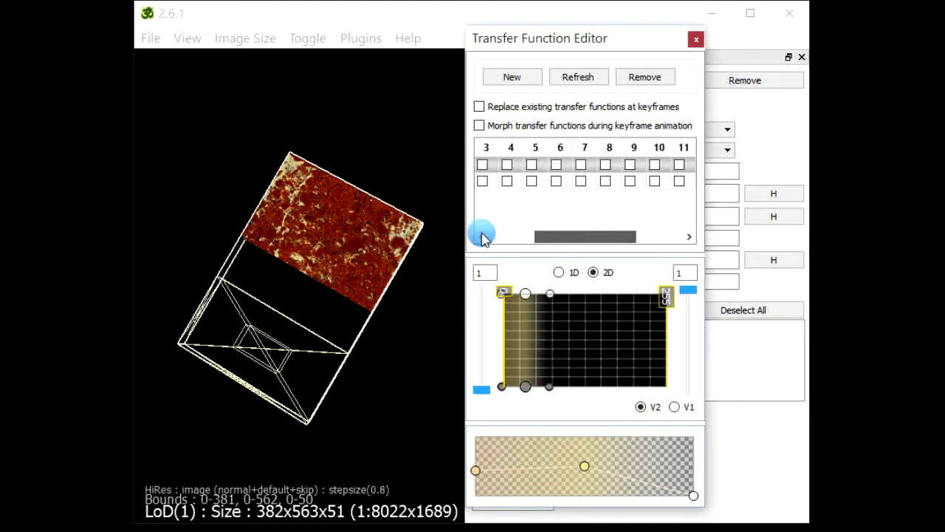
left_click(481, 236)
left_click_drag(462, 223, 419, 225)
left_click_drag(565, 240, 470, 241)
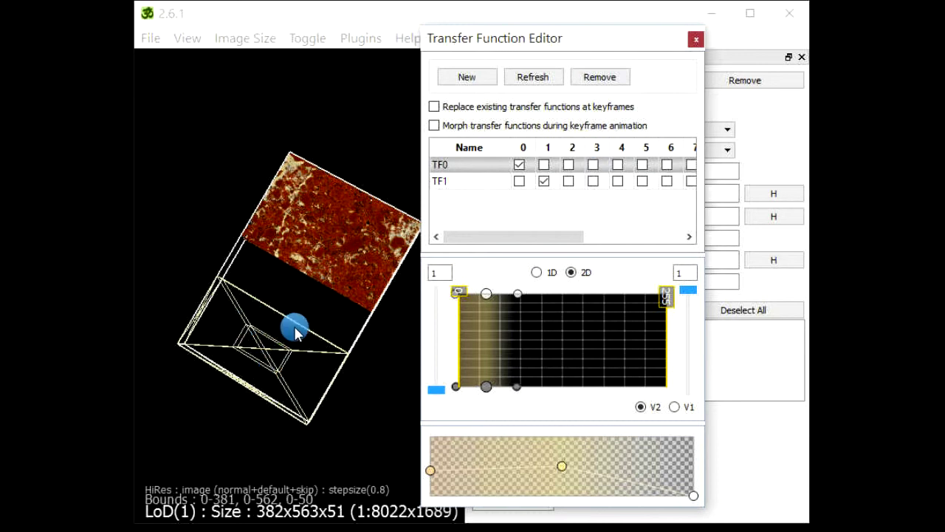
Step: Turn TF0 on in set 2 and TF1 on in set 3, extending Brick 2 to about voxel 226 in Y
left_click(569, 165)
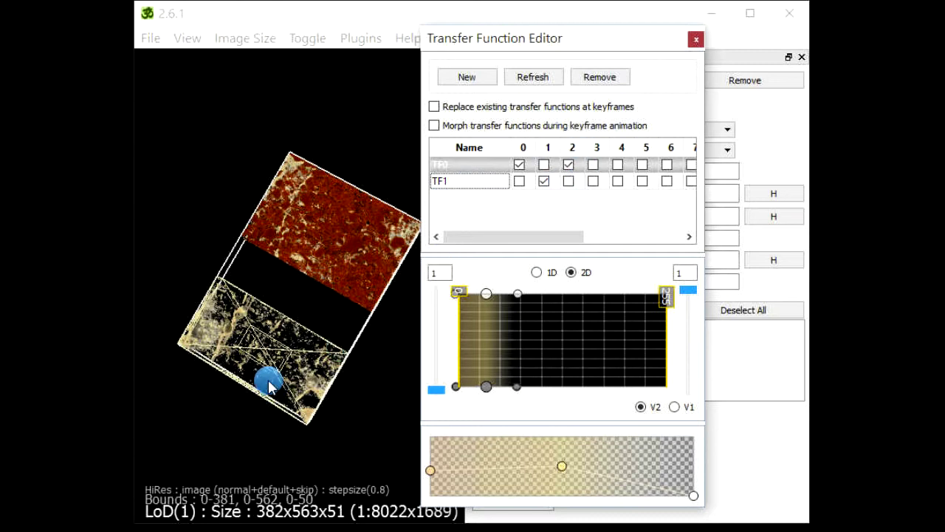
left_click(283, 323)
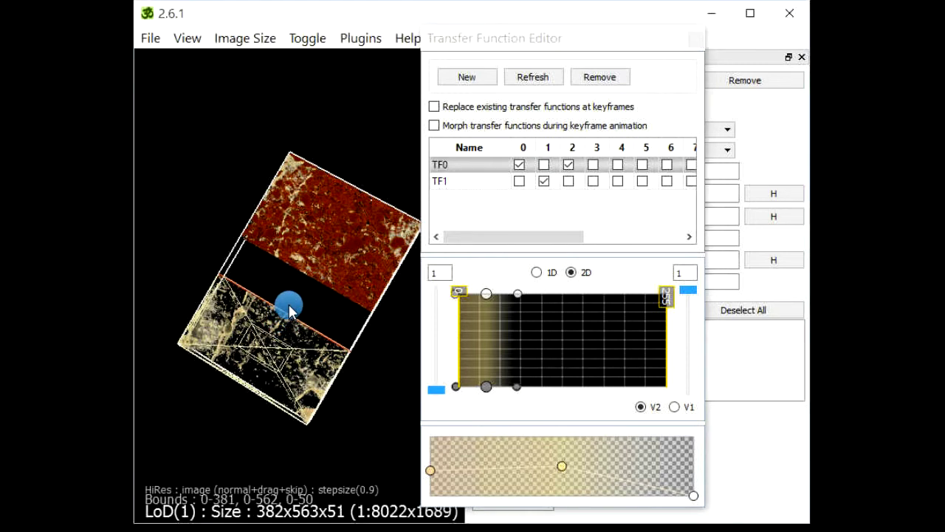
left_click(593, 182)
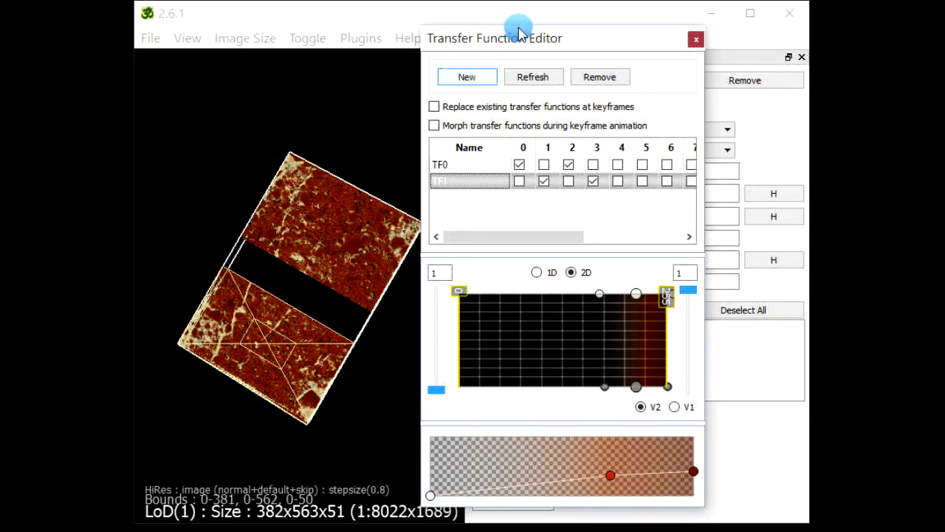
left_click_drag(511, 39, 923, 73)
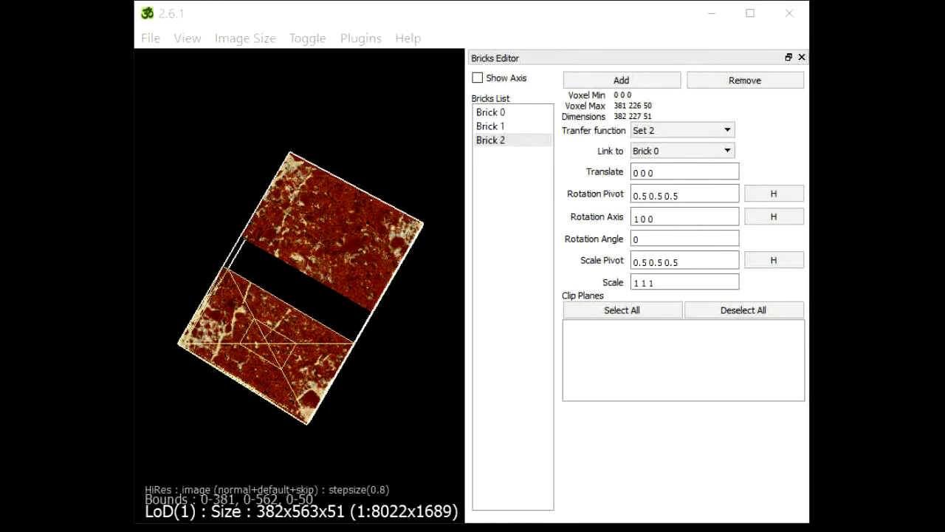
Step: Extend Brick 2 and Brick 1 to the full volume, voxels 0 0 0 to 381 562 50, and rotate the volume
left_click_drag(275, 297, 394, 147)
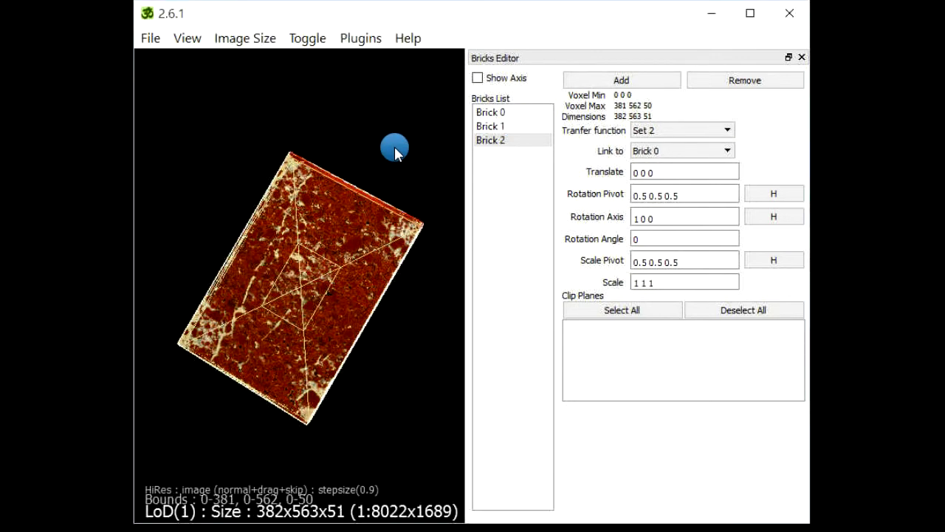
left_click_drag(300, 265, 206, 423)
left_click_drag(344, 415, 399, 243)
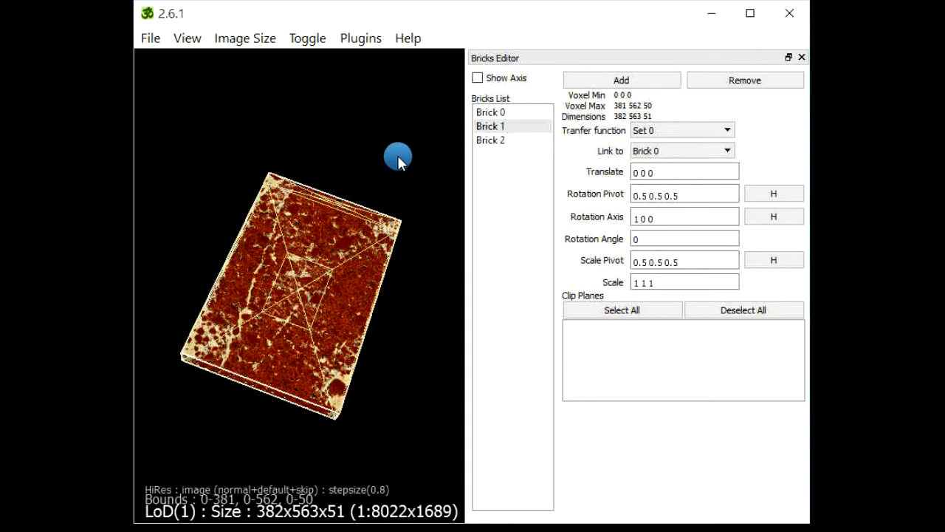
Step: Select Brick 2, place the Transfer Function Editor over the volume view, and turn TF1 off in set 1
left_click(496, 139)
left_click(496, 146)
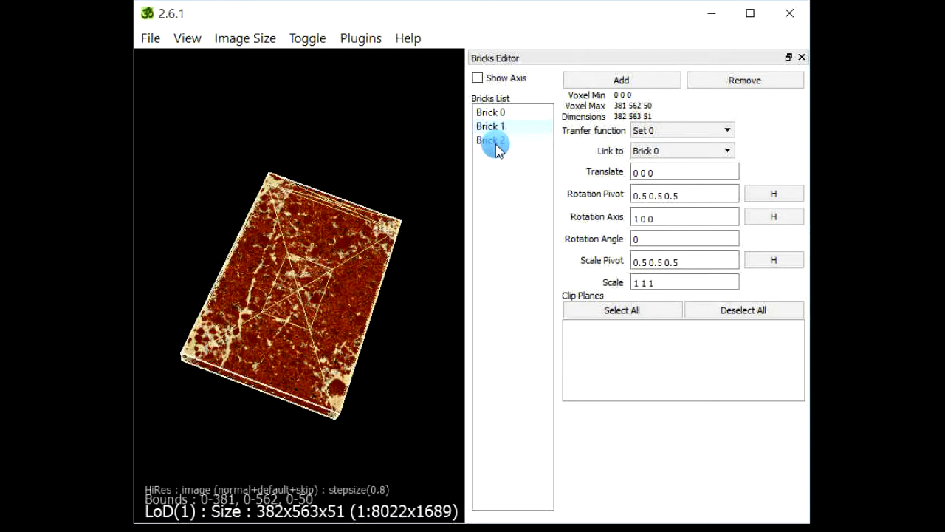
left_click_drag(378, 173, 365, 136)
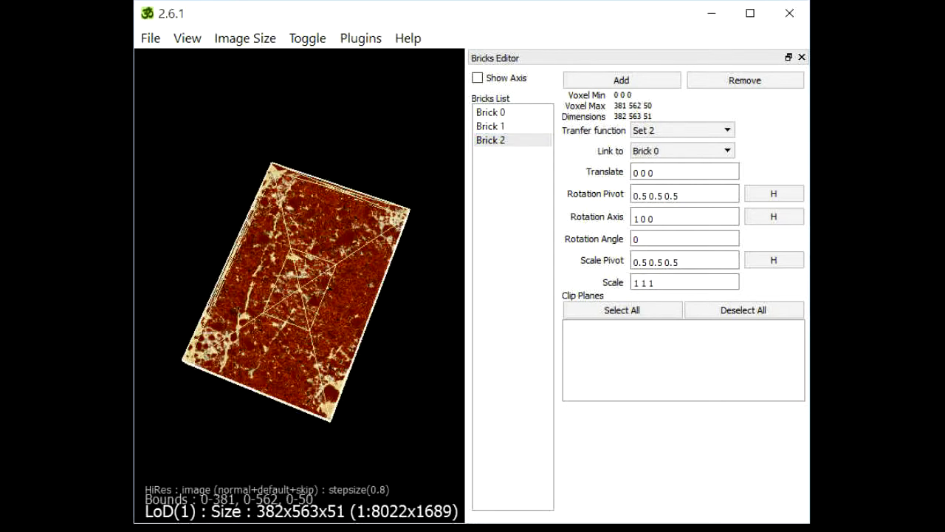
left_click_drag(805, 40, 595, 47)
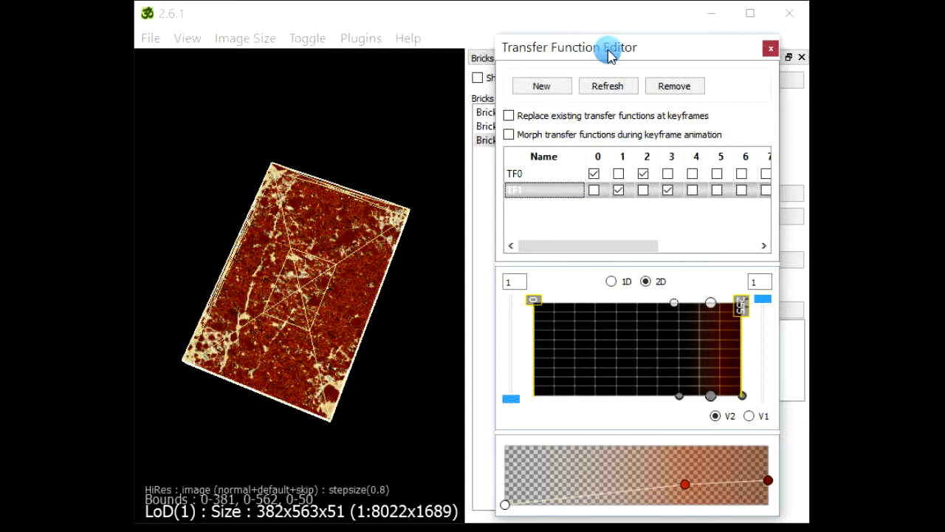
left_click_drag(553, 41, 197, 54)
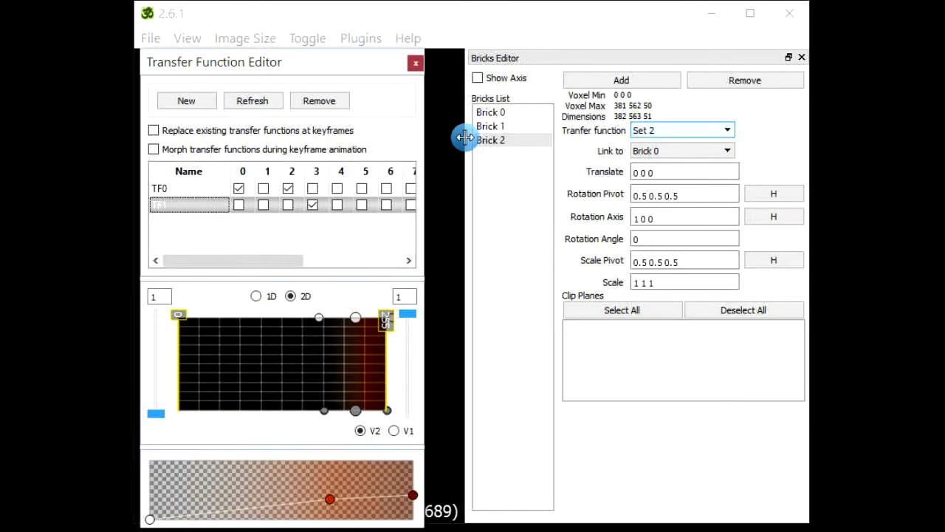
Step: Turn TF0 off in set 2, select Brick 2, and move the Transfer Function Editor off the volume view
left_click(288, 188)
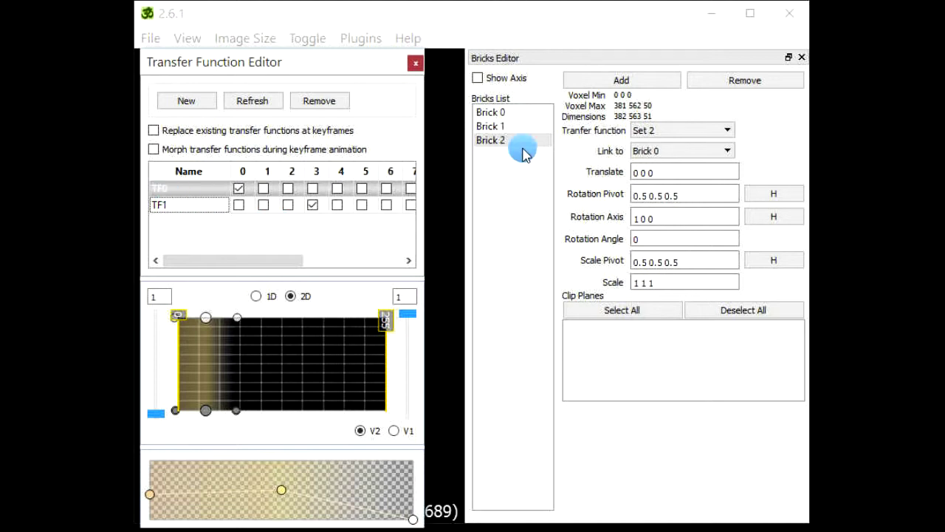
left_click(500, 127)
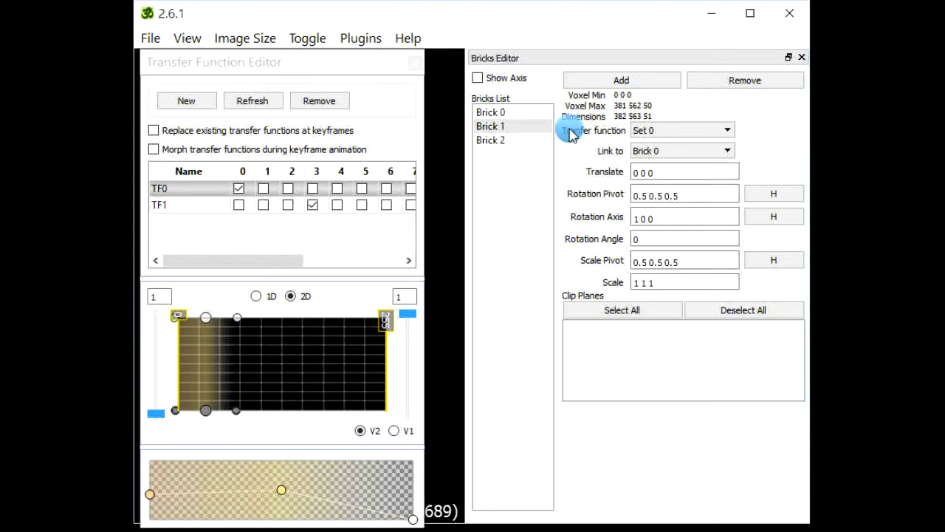
left_click(313, 205)
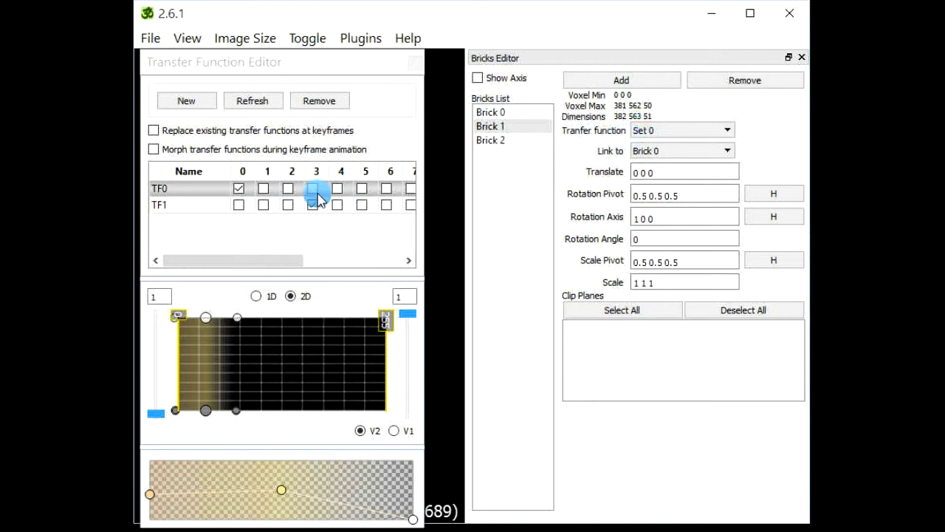
left_click(502, 140)
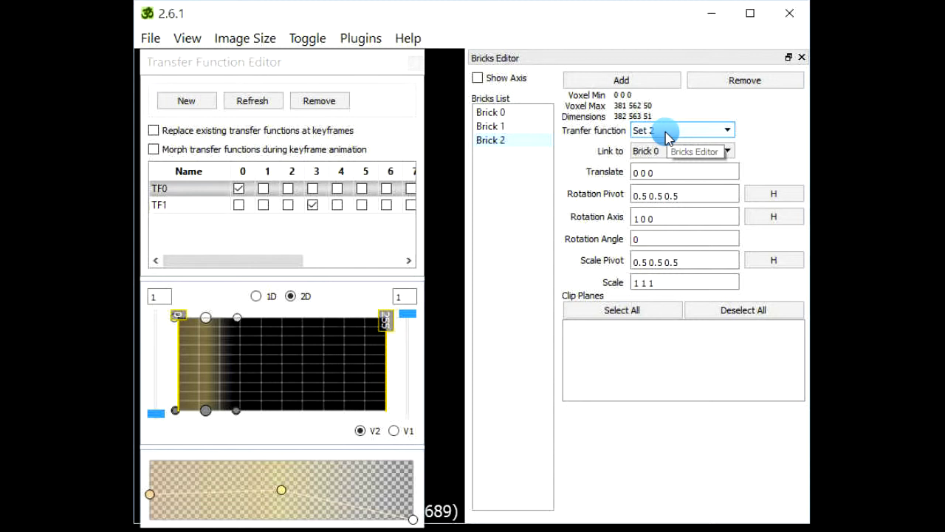
left_click_drag(237, 61, 0, 62)
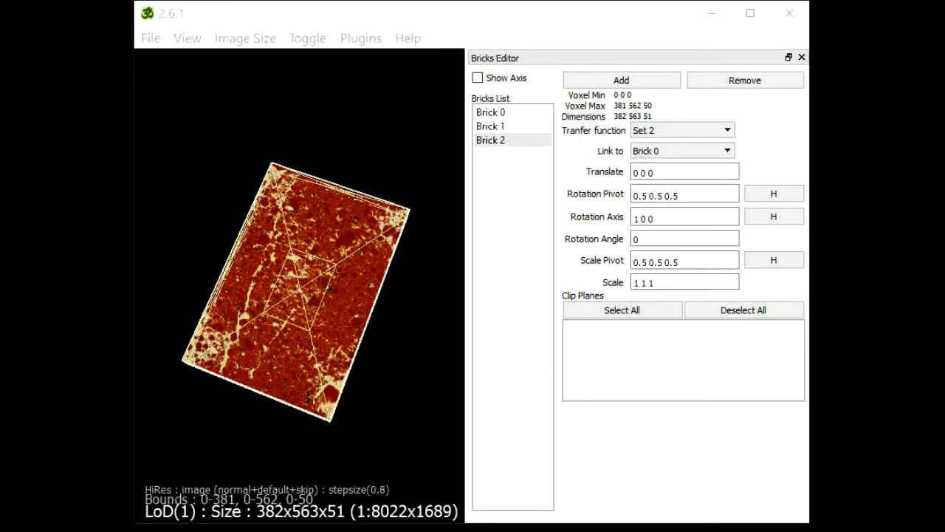
Step: Add a clip plane at the volume's centre and, with Brick 0 selected, turn it to cut across the volume's long side
mouse_move(364, 150)
left_mouse_down()
mouse_move(373, 158)
mouse_move(368, 150)
left_mouse_up()
key("c")
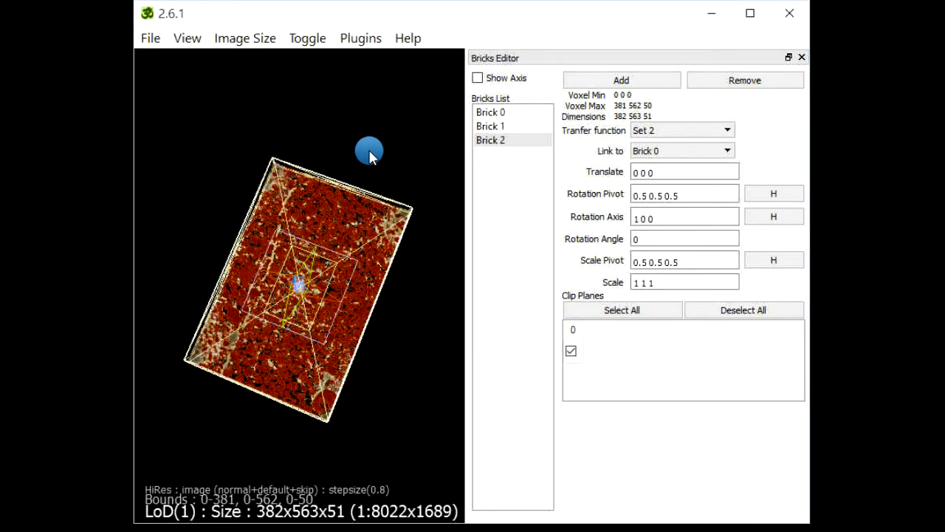
mouse_move(360, 378)
left_mouse_down()
mouse_move(381, 167)
mouse_move(323, 327)
mouse_move(327, 308)
left_mouse_up()
left_click(490, 112)
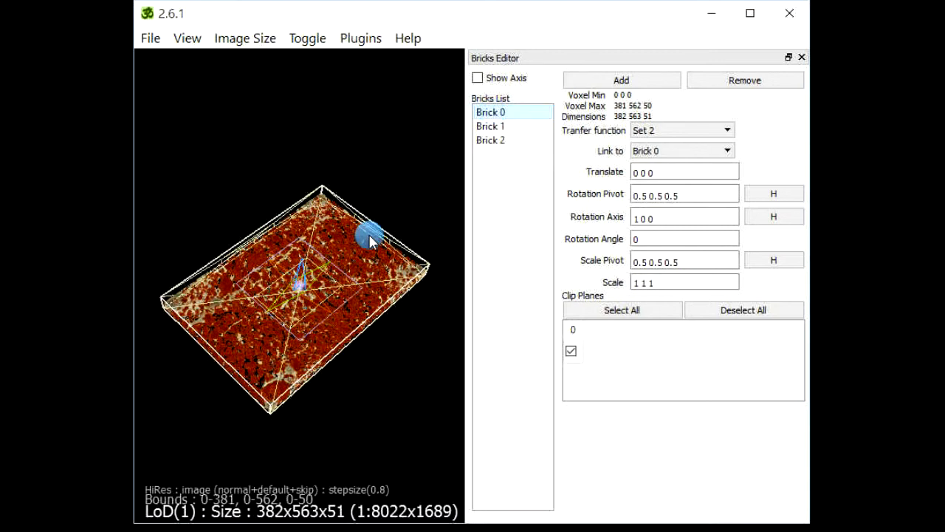
left_click_drag(318, 287, 313, 210)
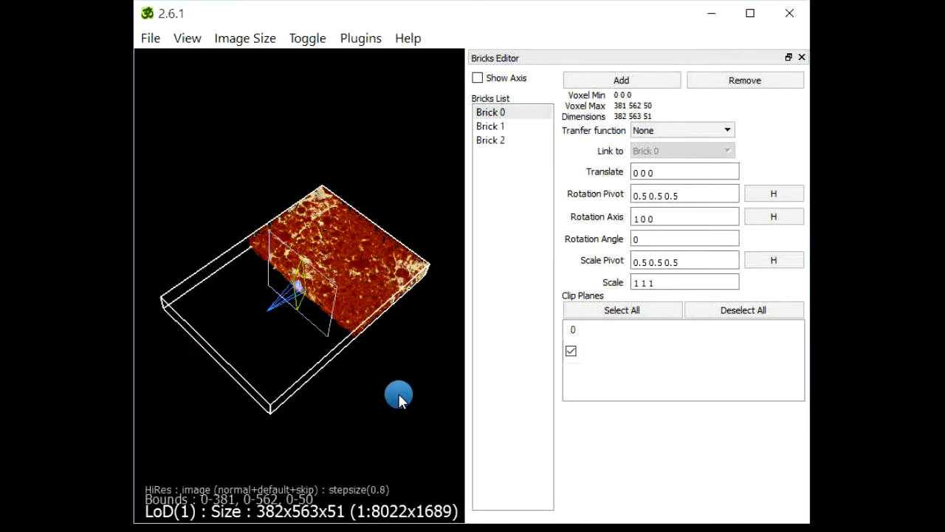
left_click_drag(396, 392, 367, 378)
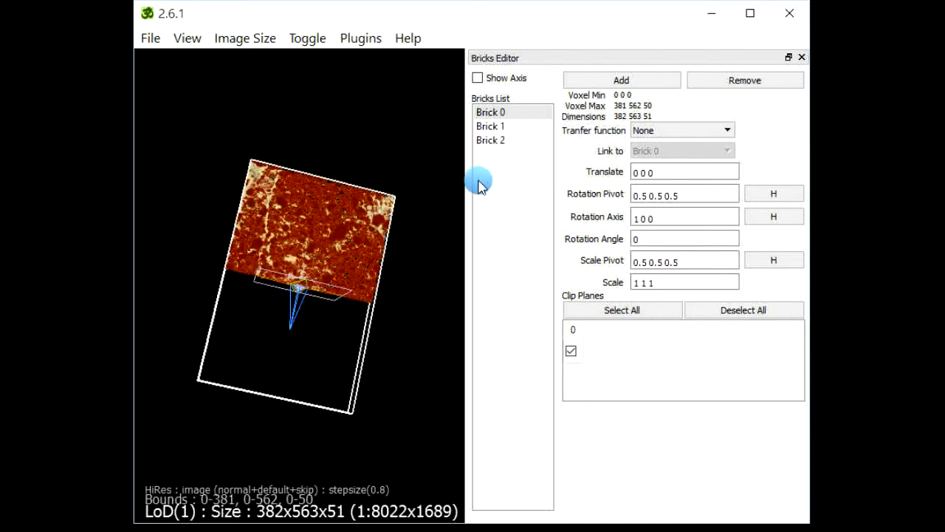
Step: Exclude Brick 1 from clip plane 0 while leaving that clip plane applied to Brick 2
left_click(489, 125)
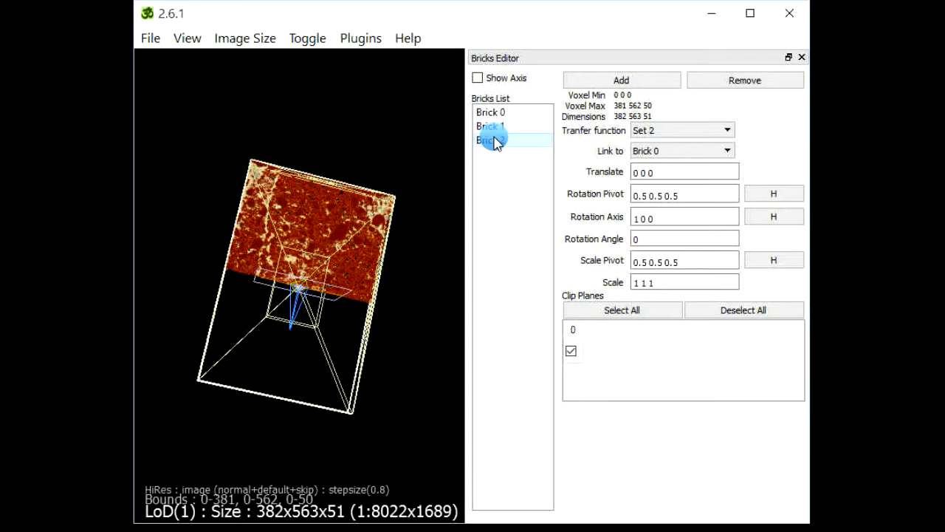
left_click_drag(359, 119, 360, 342)
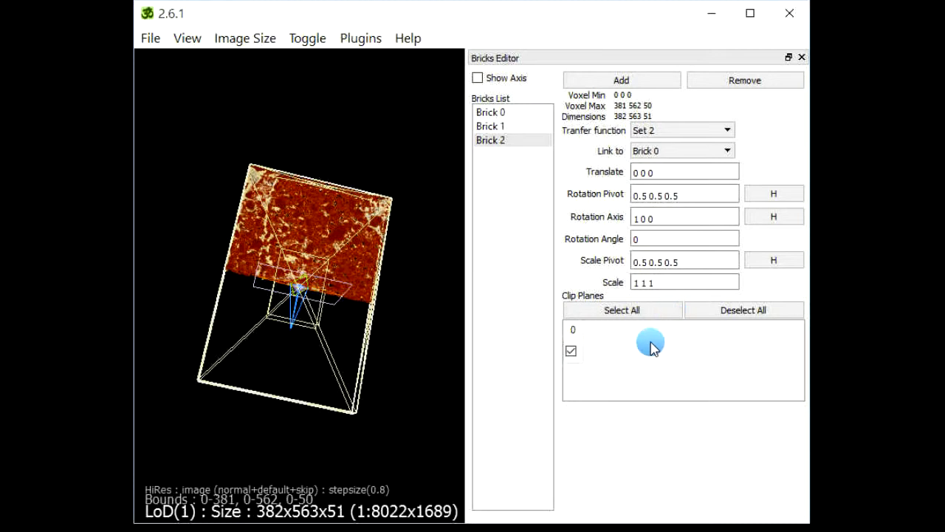
left_click(509, 127)
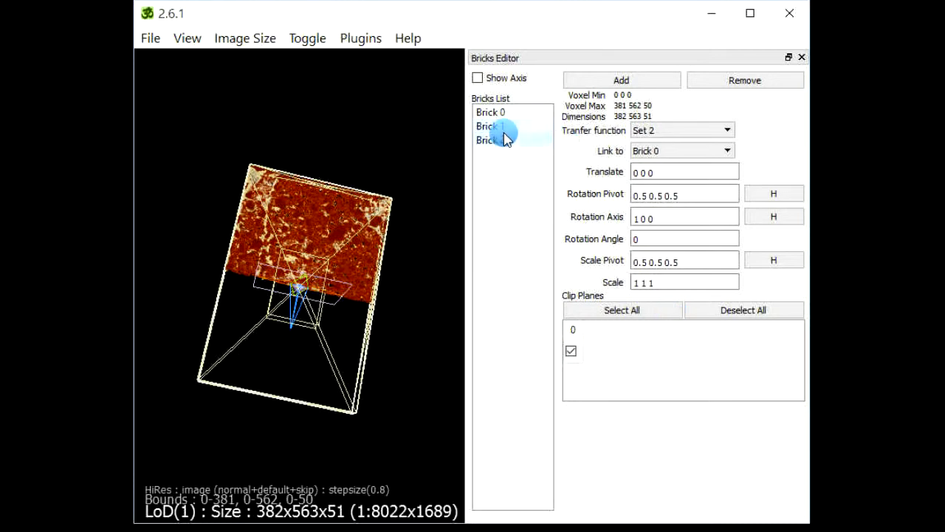
left_click(503, 128)
left_click(571, 352)
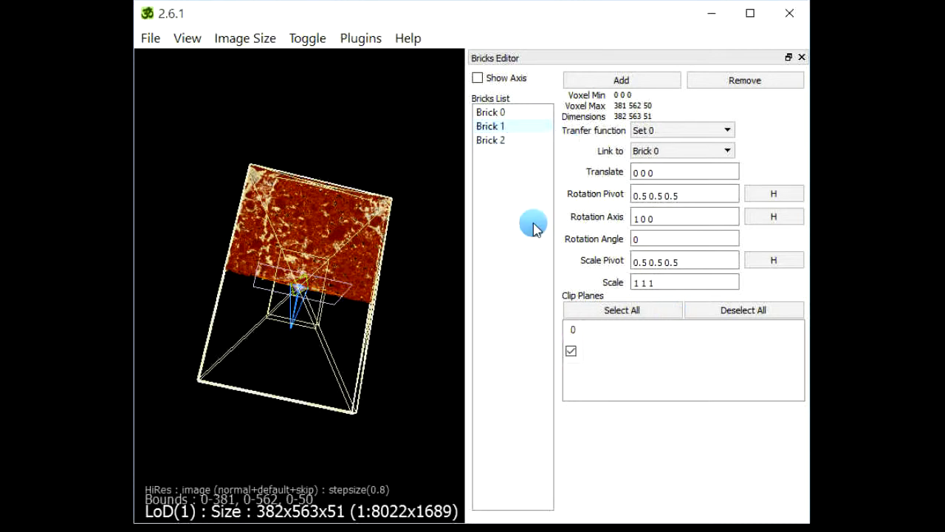
left_click(503, 140)
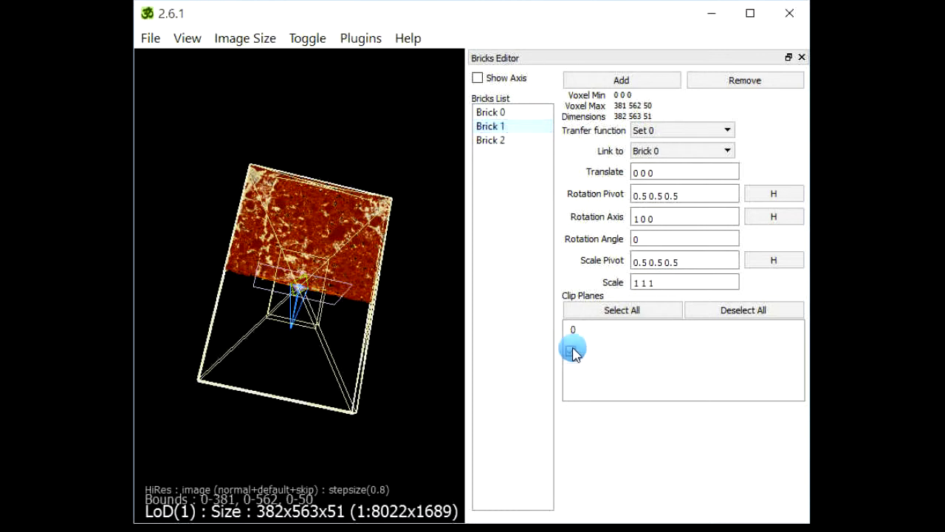
left_click(571, 351)
Step: Move clip plane 0 to about 230 in Y and add a second clip plane turned to cut lengthwise through the volume
left_click_drag(369, 399, 392, 184)
left_click(507, 113)
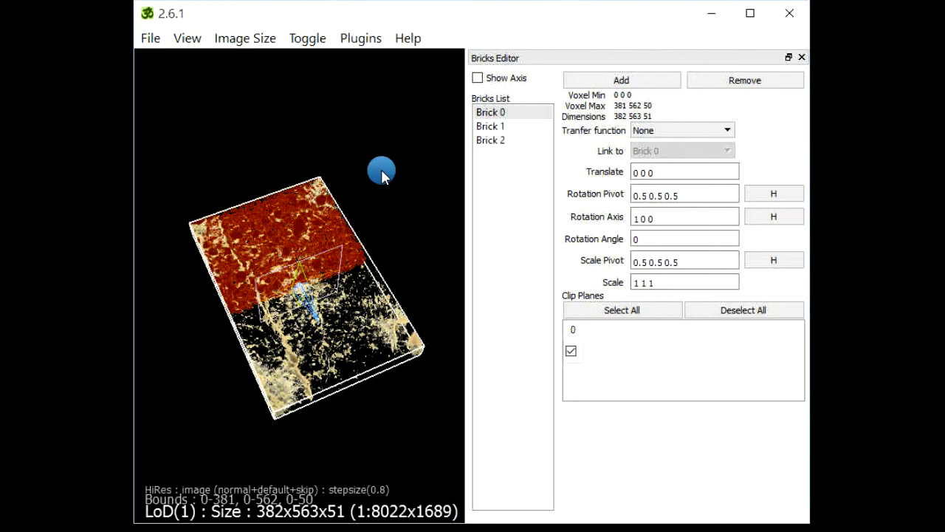
middle_click_drag(383, 172, 395, 450)
left_click_drag(210, 447, 309, 133)
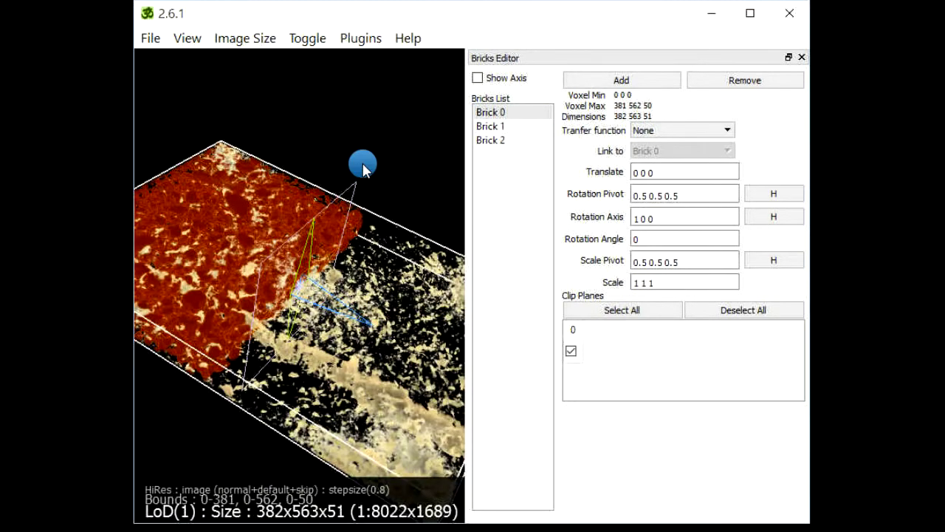
left_click(507, 142)
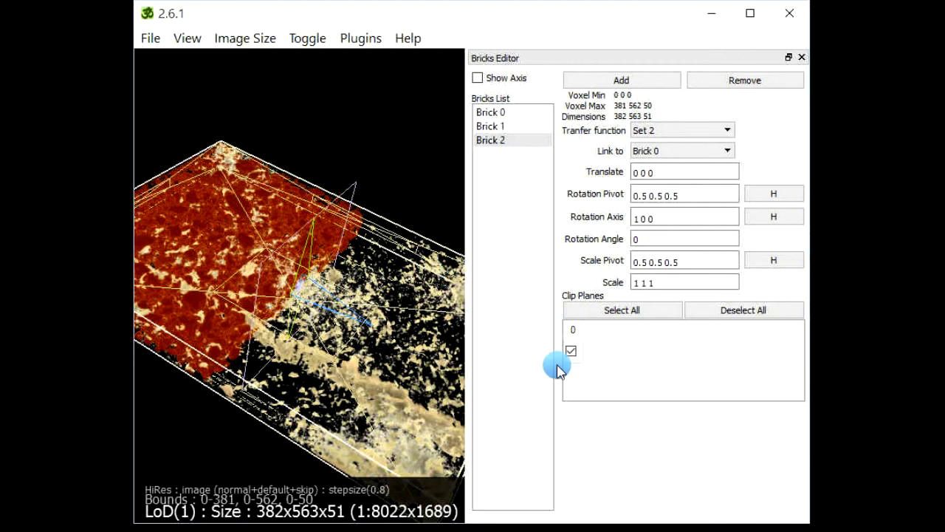
left_click(491, 126)
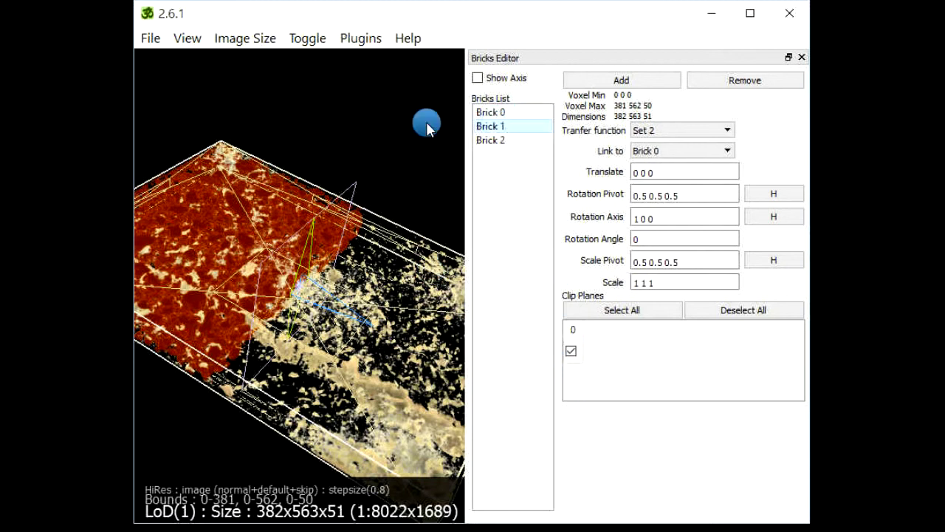
left_click_drag(361, 132, 357, 302)
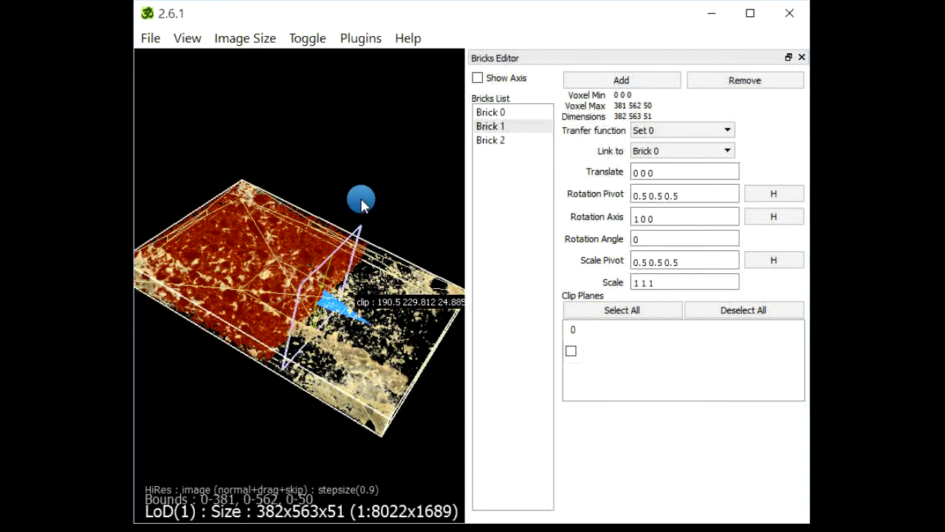
left_click_drag(383, 169, 293, 185)
Step: Exclude Brick 2 from clip plane 1 and keep Brick 1 clipped by plane 1 only
left_click(513, 131)
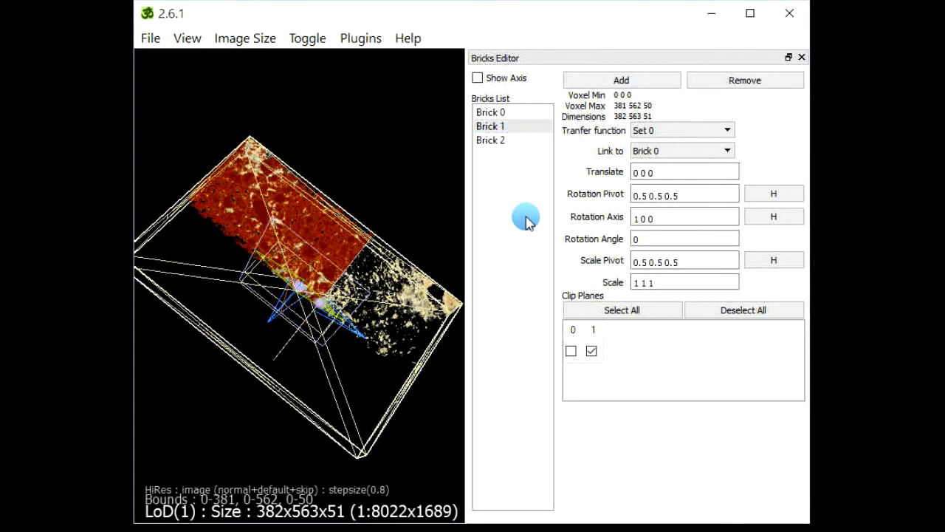
left_click(496, 140)
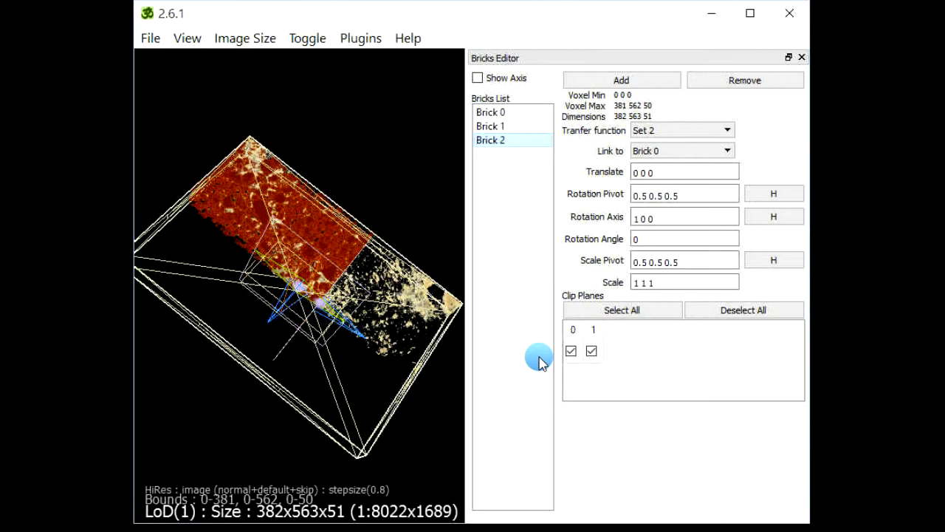
left_click(591, 351)
left_click(490, 127)
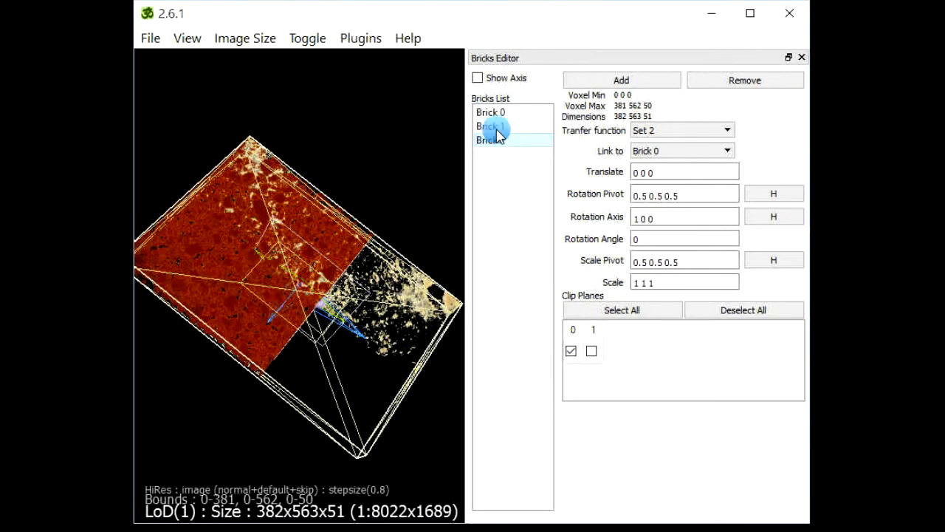
left_click(591, 350)
left_click_drag(414, 380, 344, 168)
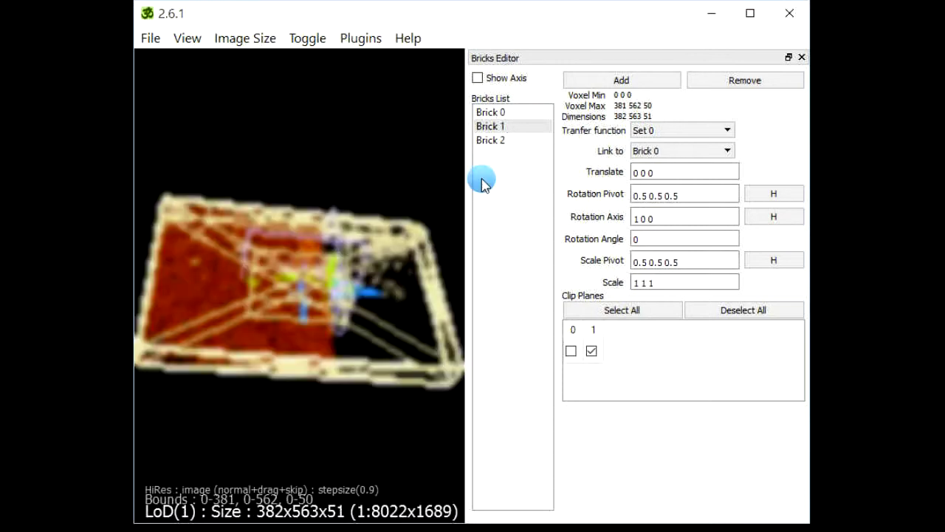
left_click(482, 140)
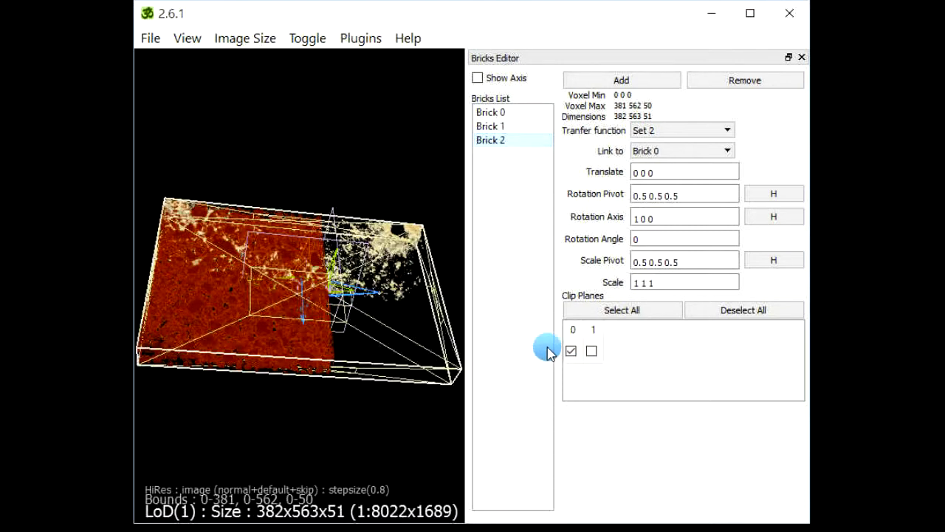
Step: Select Brick 0, toggle the clip plane widgets' visibility, and examine the clipped quadrants of the volume from several angles
left_click_drag(380, 168, 351, 293)
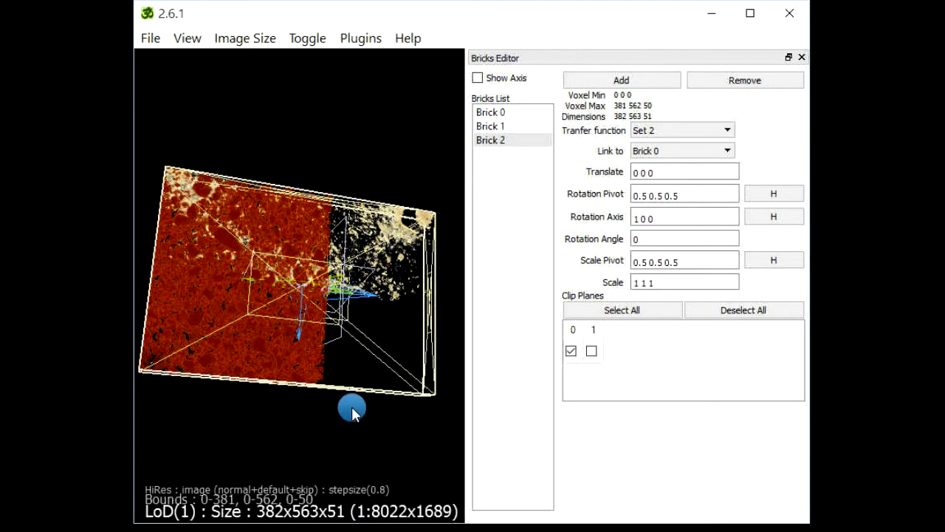
left_click(490, 112)
left_click_drag(362, 138, 299, 289)
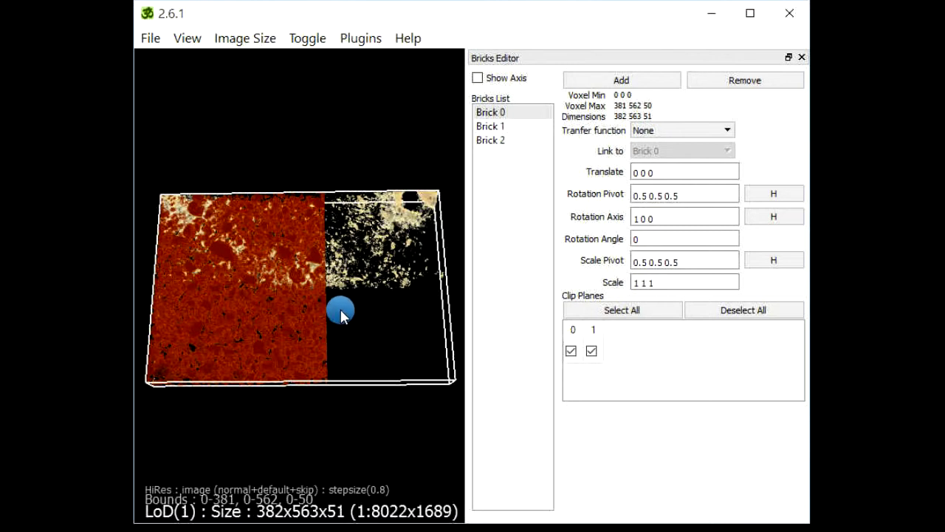
key("v")
left_click_drag(359, 349, 313, 274)
left_click_drag(308, 411, 275, 271)
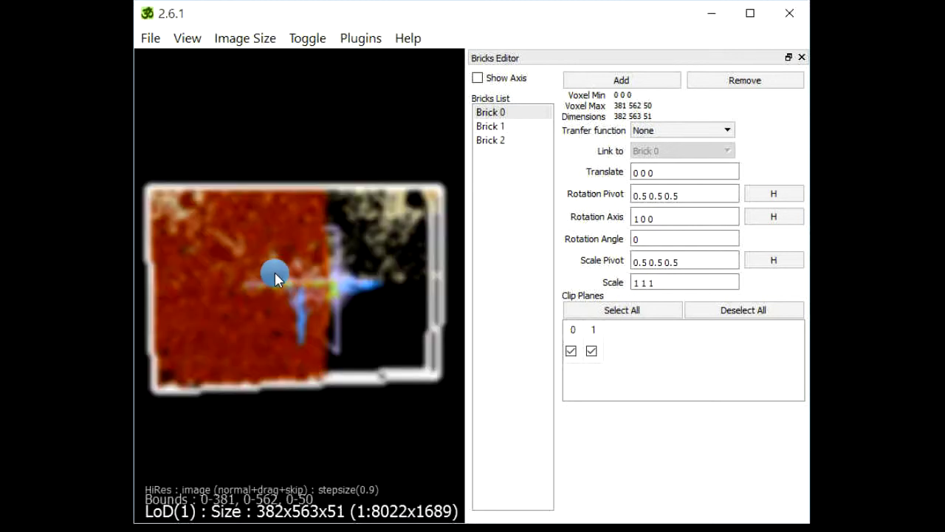
left_click_drag(318, 449, 268, 141)
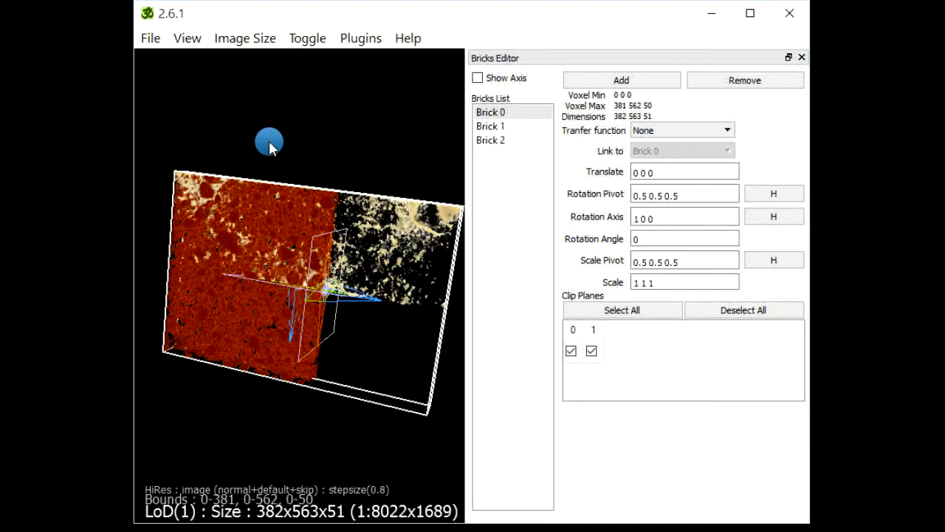
Step: Review the clip plane assignments of Brick 1 and Brick 2, and return to Brick 0 to view the clipped volume
left_click(490, 127)
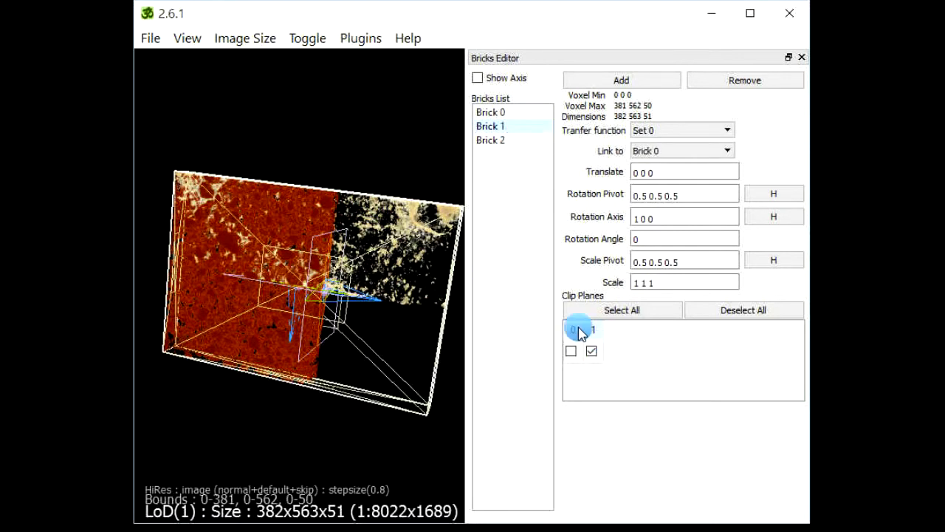
left_click_drag(359, 391, 351, 291)
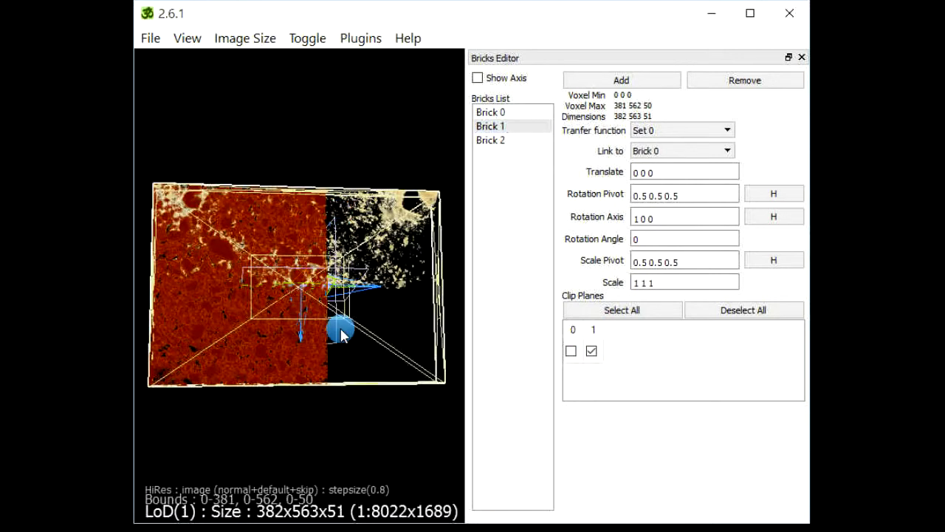
left_click(490, 141)
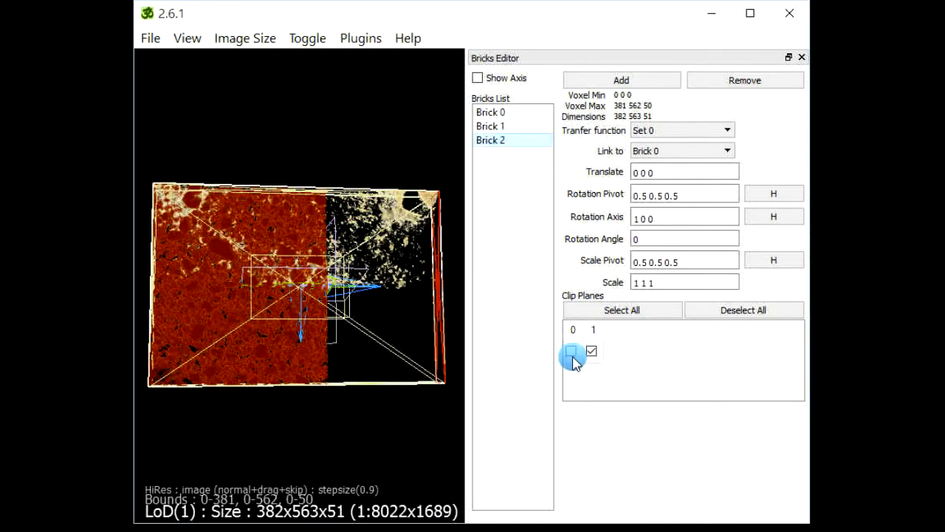
left_click(571, 351)
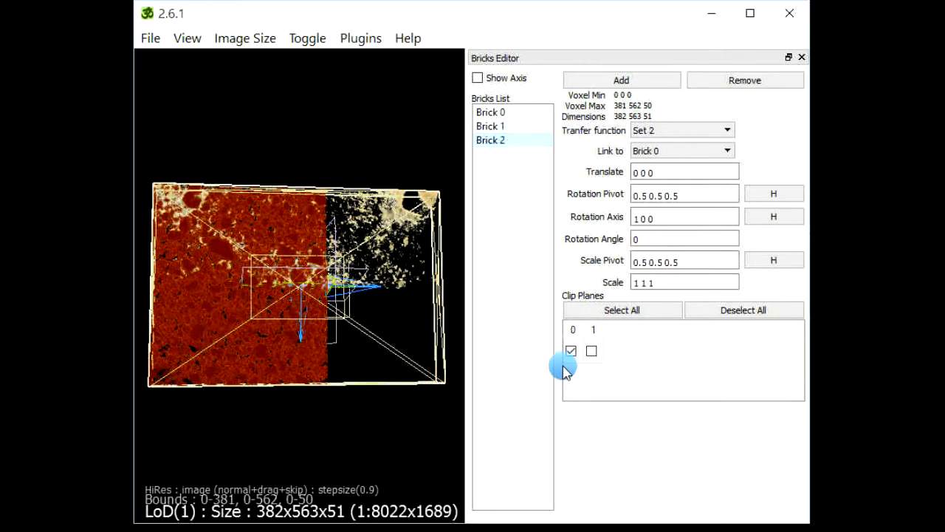
left_click(490, 111)
left_click_drag(326, 126, 316, 99)
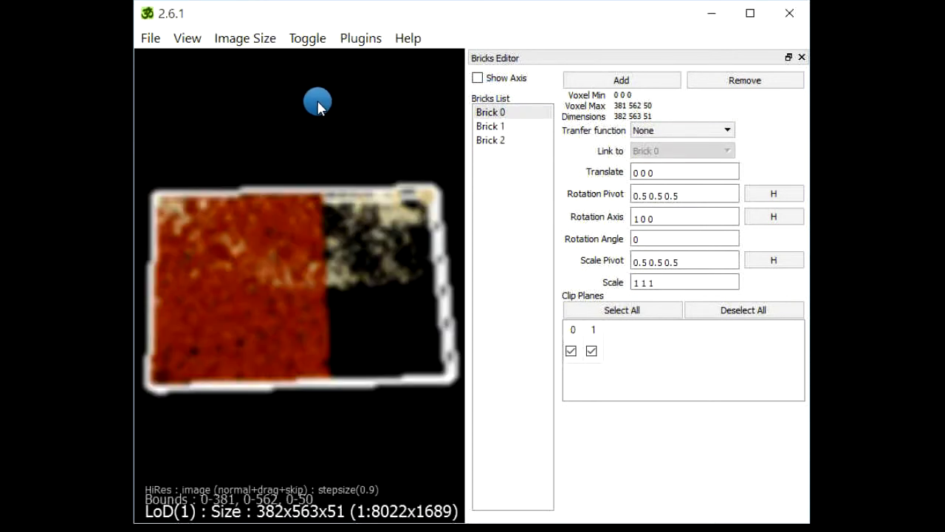
Step: Bring the Transfer Function Editor over the Bricks Editor and widen TF0 toward higher values by moving its upper and lower end points
left_click_drag(886, 43, 549, 42)
left_click_drag(574, 392, 696, 395)
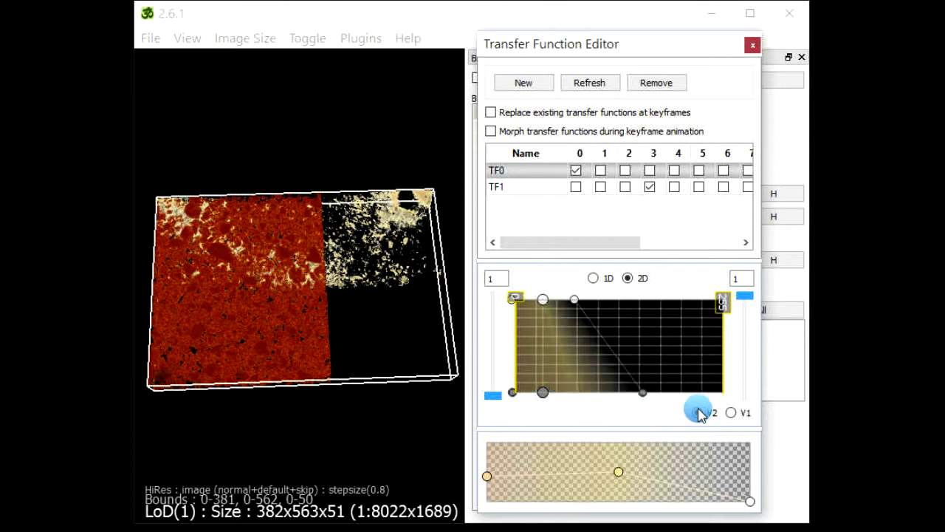
left_click_drag(574, 299, 701, 301)
left_click_drag(399, 373, 646, 392)
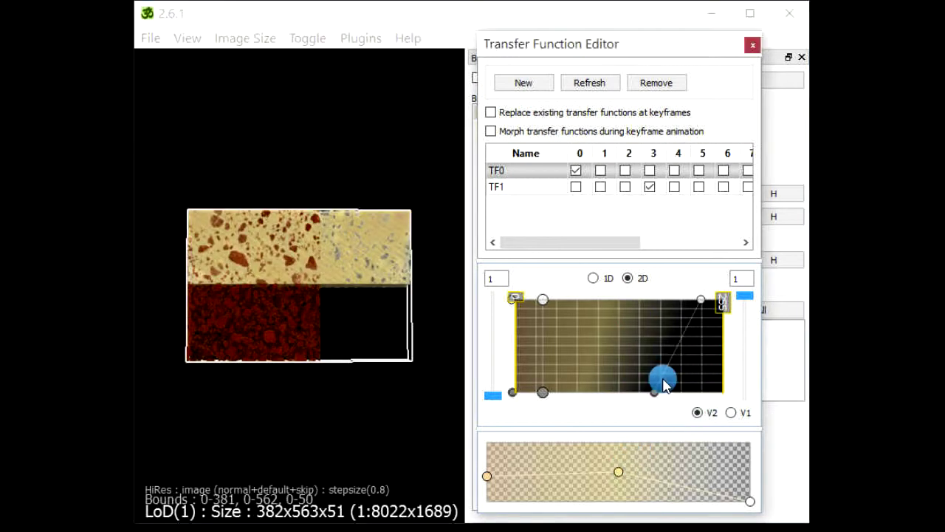
Step: Pull TF0's upper range back toward lower values to reveal the greyscale texture, and examine the clipped volume up close and from several angles
left_click_drag(701, 301, 586, 302)
left_click(319, 409)
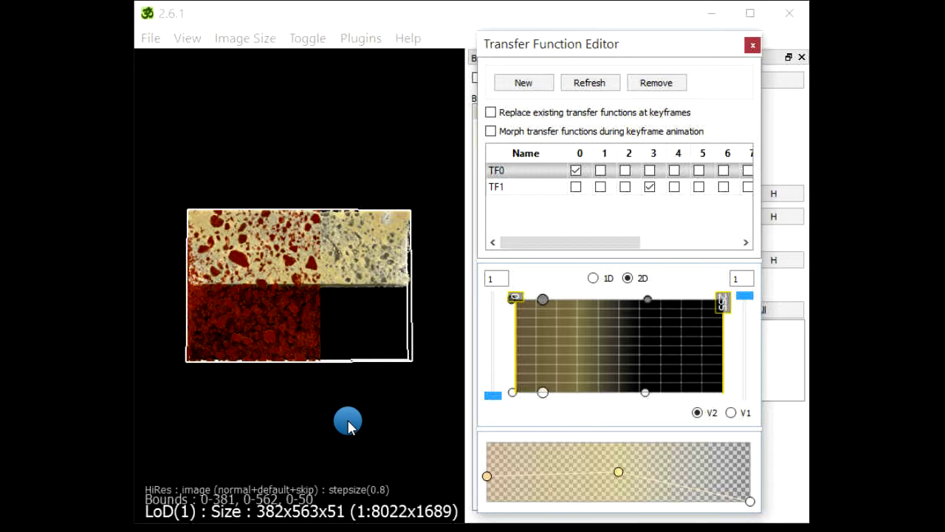
left_click(363, 140)
scroll(352, 439, "up", 2)
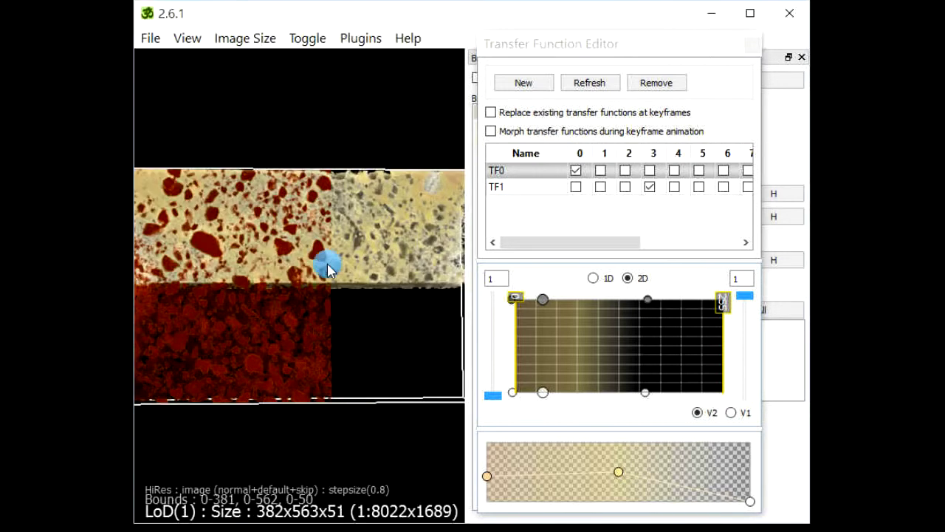
scroll(329, 269, "down", 2)
left_click_drag(306, 422, 324, 411)
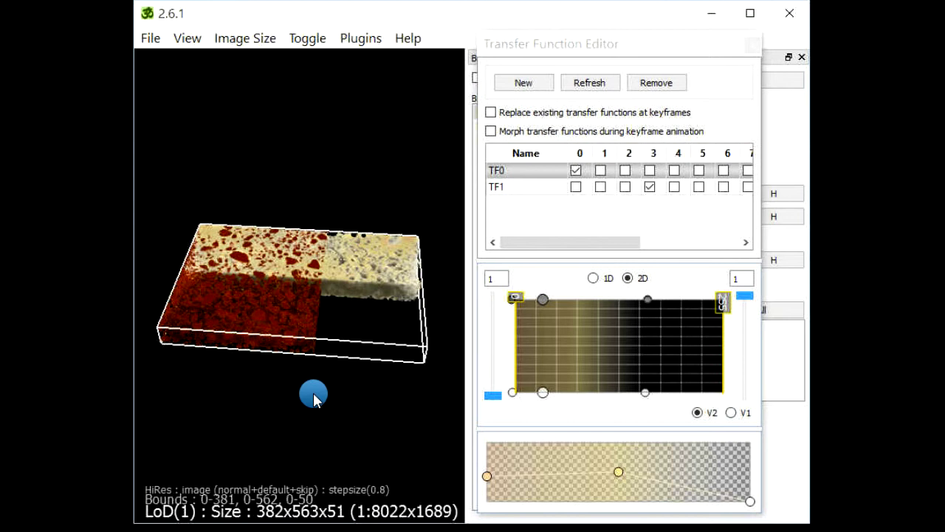
left_click_drag(352, 144, 362, 356)
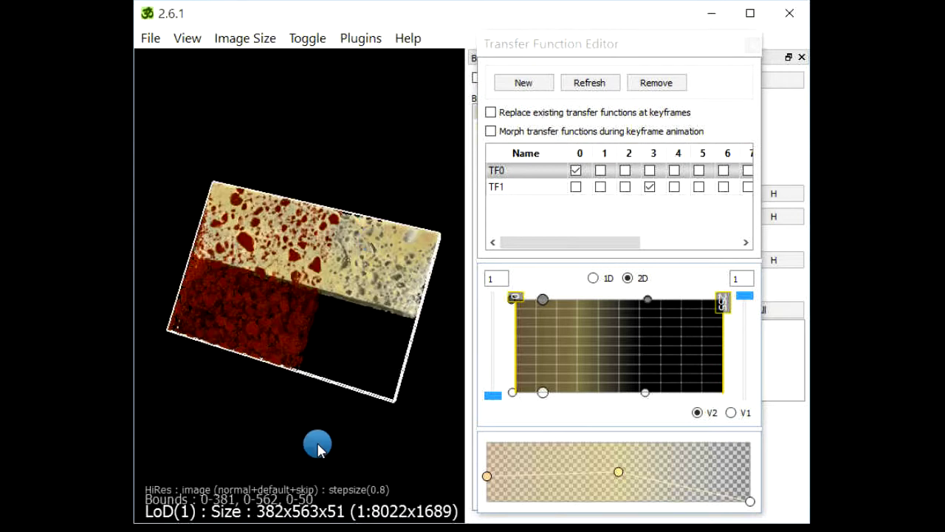
left_click_drag(308, 474, 302, 465)
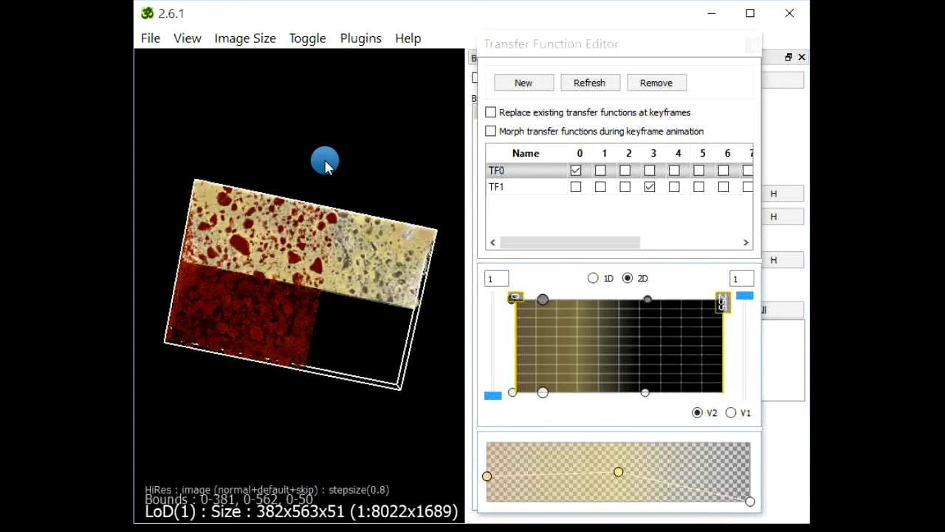
Step: Move the Transfer Function Editor off the Bricks Editor, and switch to the Gmail browser window to reread the question about clipping only the greyscale volume
left_click_drag(505, 45, 740, 46)
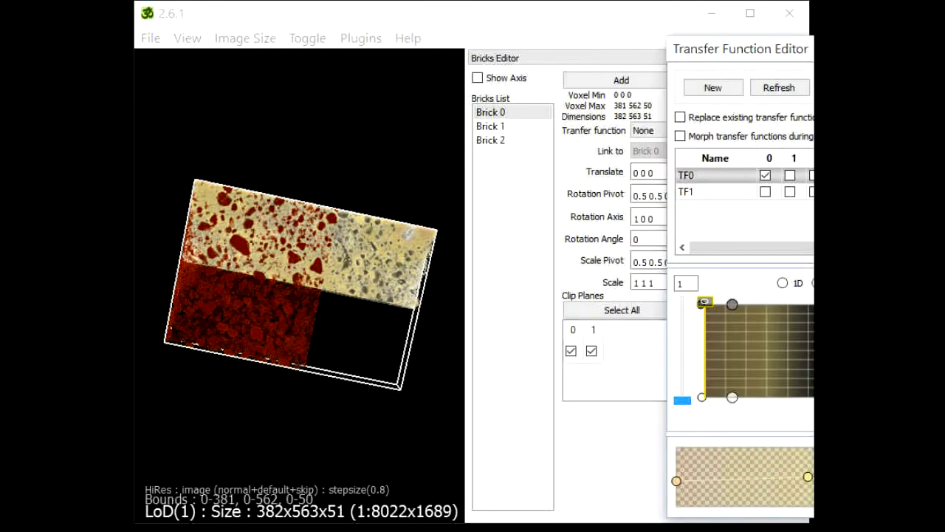
left_click_drag(814, 33, 519, 22)
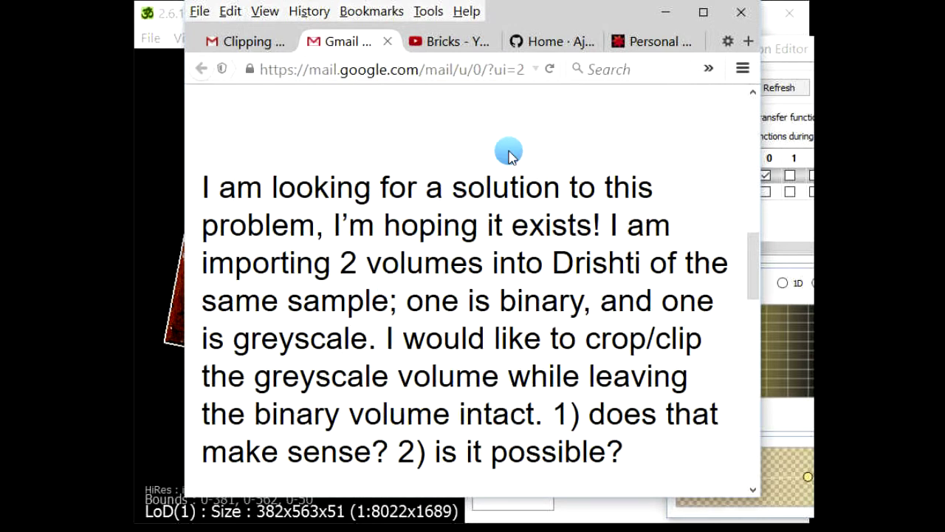
left_click_drag(541, 28, 525, 36)
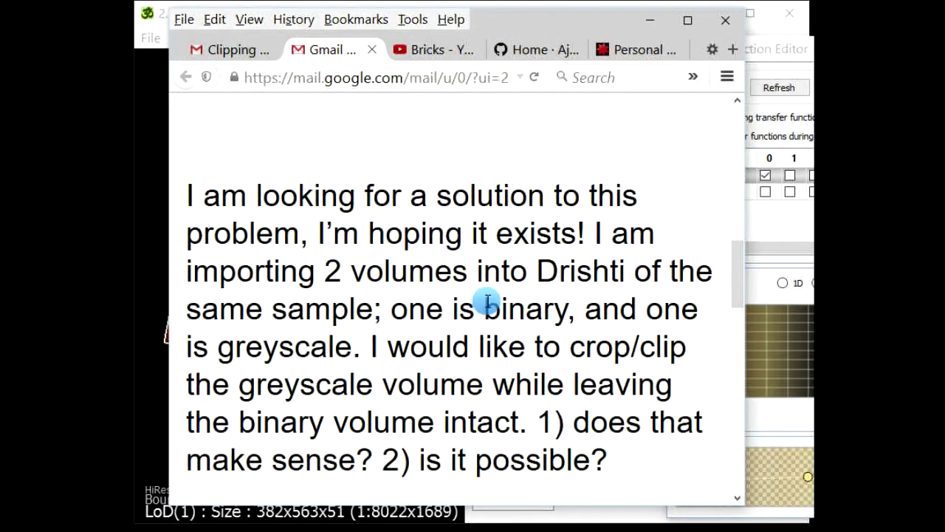